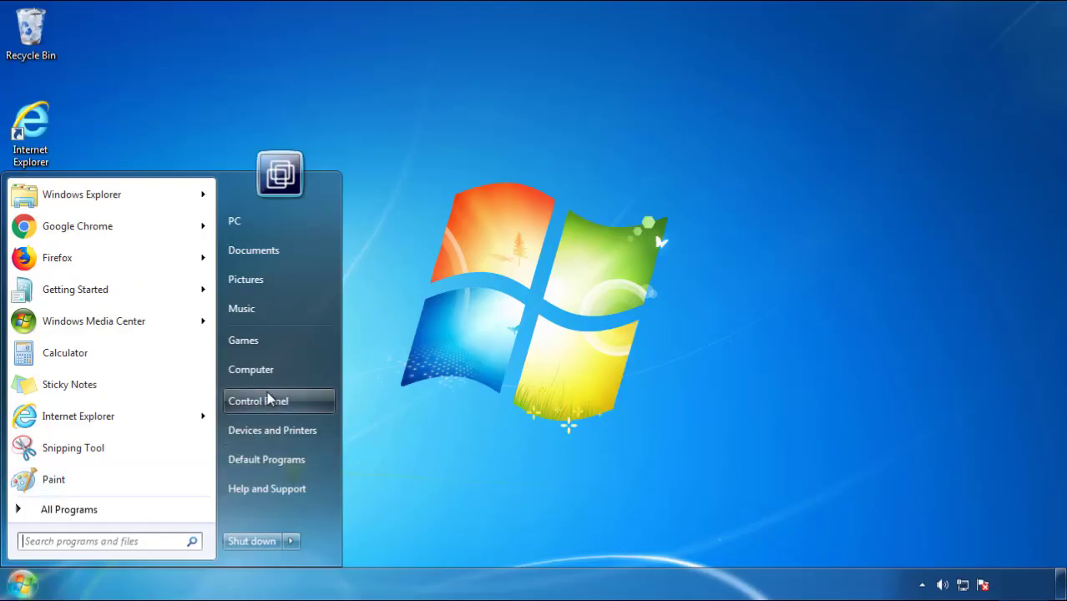
Open the installed programs list in Control Panel, sorted newest-installed first
{"action": "left_click", "coordinate": [267, 396]}
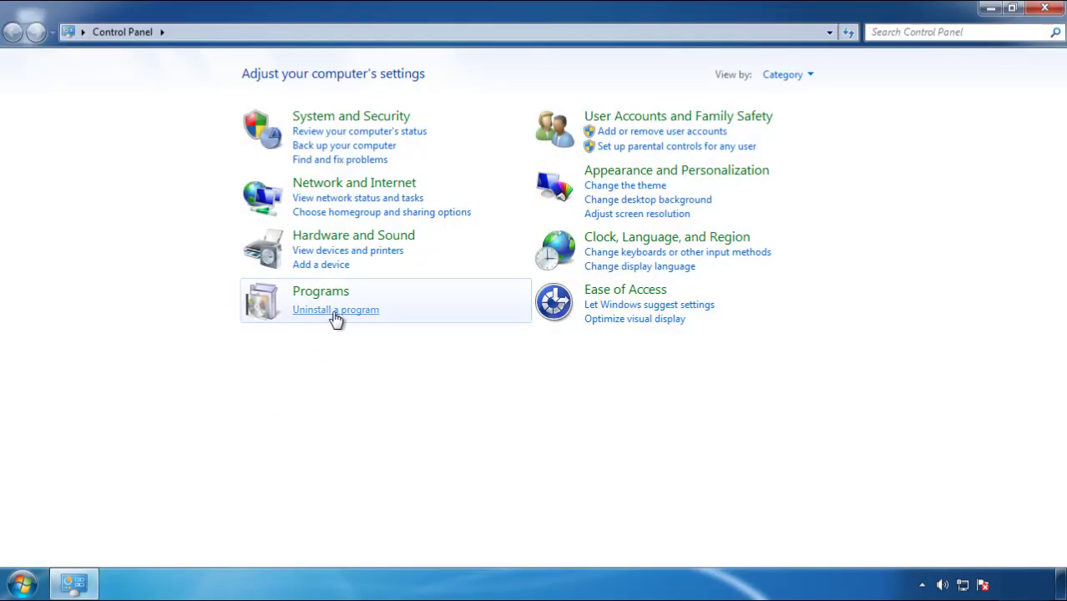
{"action": "left_click", "coordinate": [334, 309]}
{"action": "left_click", "coordinate": [625, 158]}
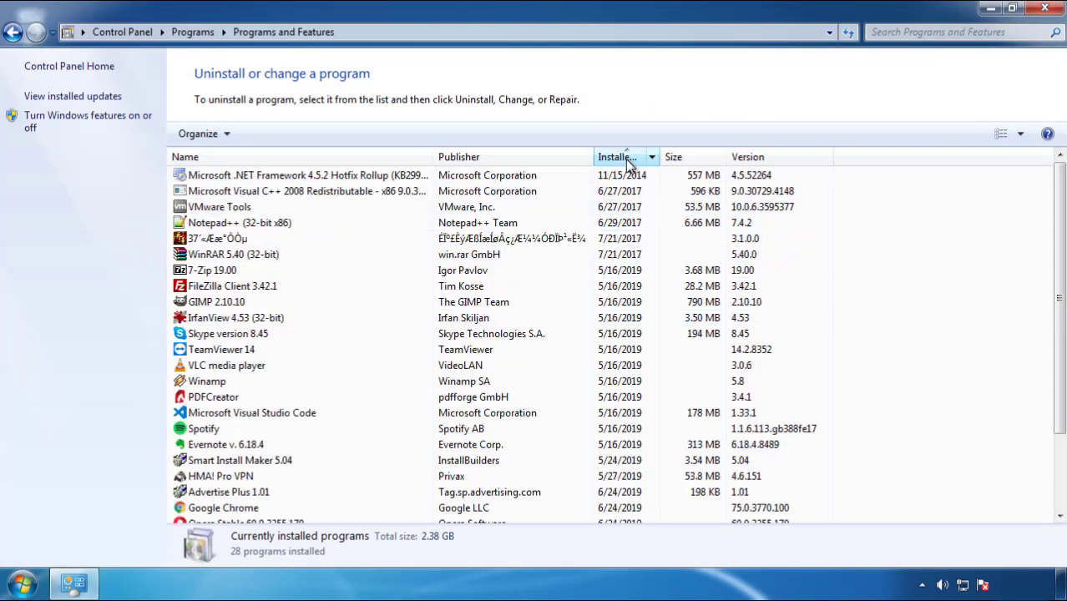
{"action": "left_click", "coordinate": [619, 159]}
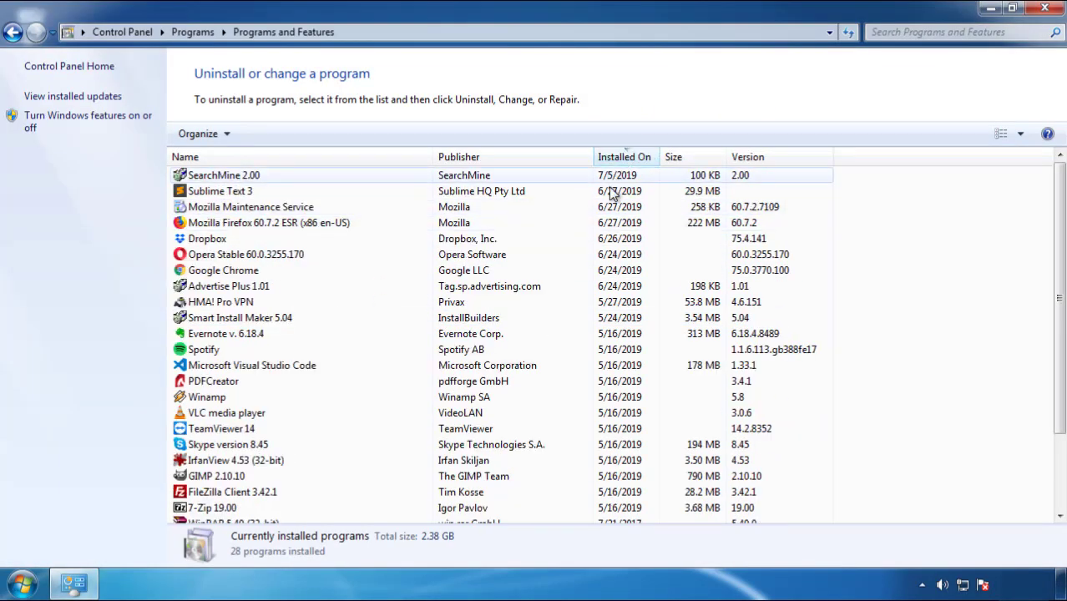
Uninstall SearchMine 2.00 and finish its uninstaller
{"action": "left_click", "coordinate": [223, 177]}
{"action": "left_click", "coordinate": [265, 134]}
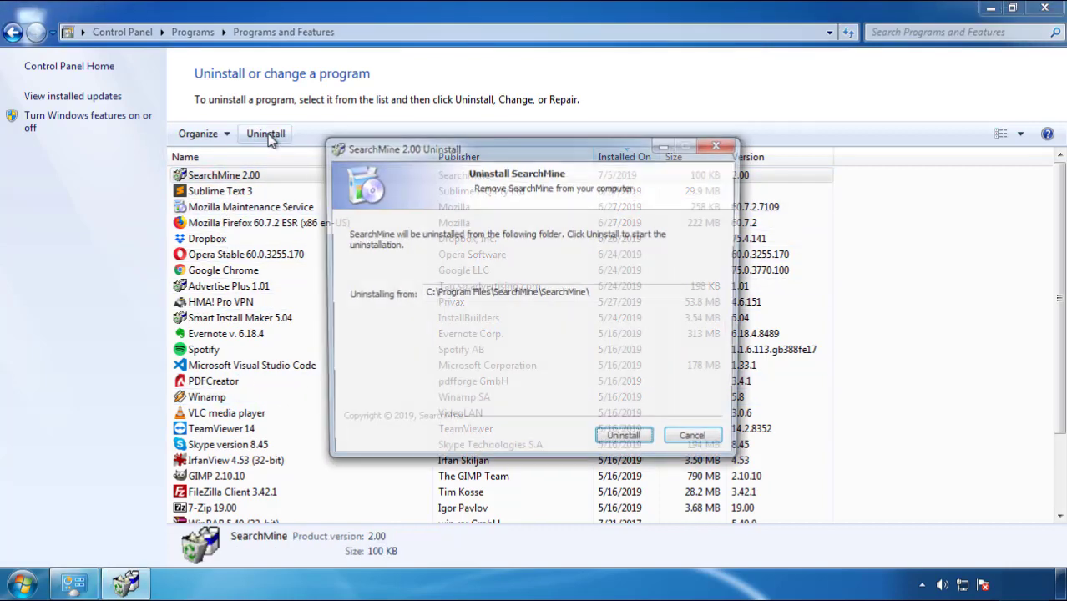
{"action": "left_click", "coordinate": [627, 442]}
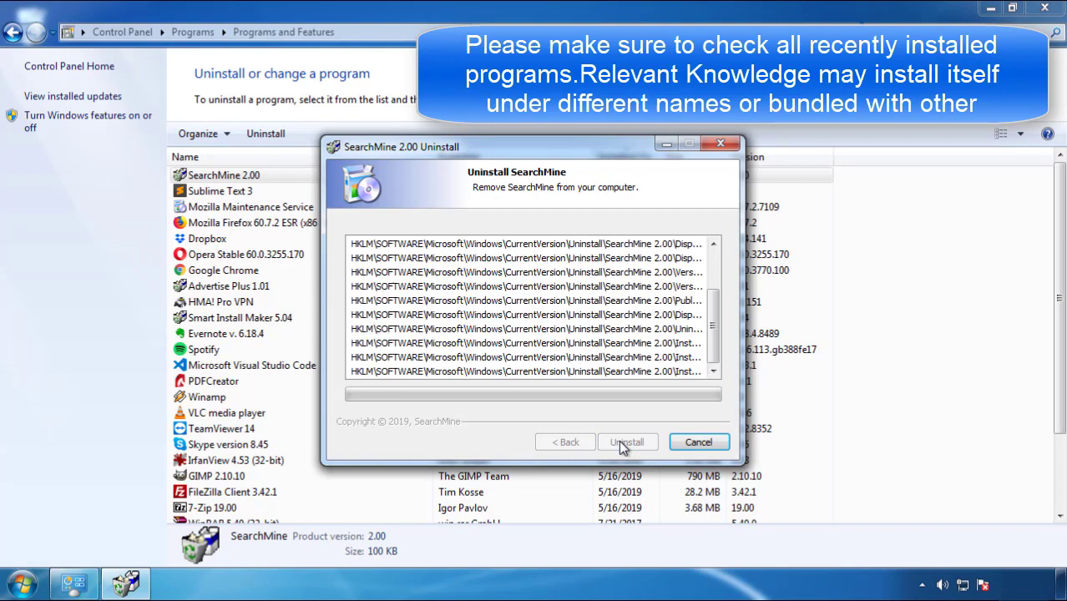
{"action": "left_click", "coordinate": [627, 443]}
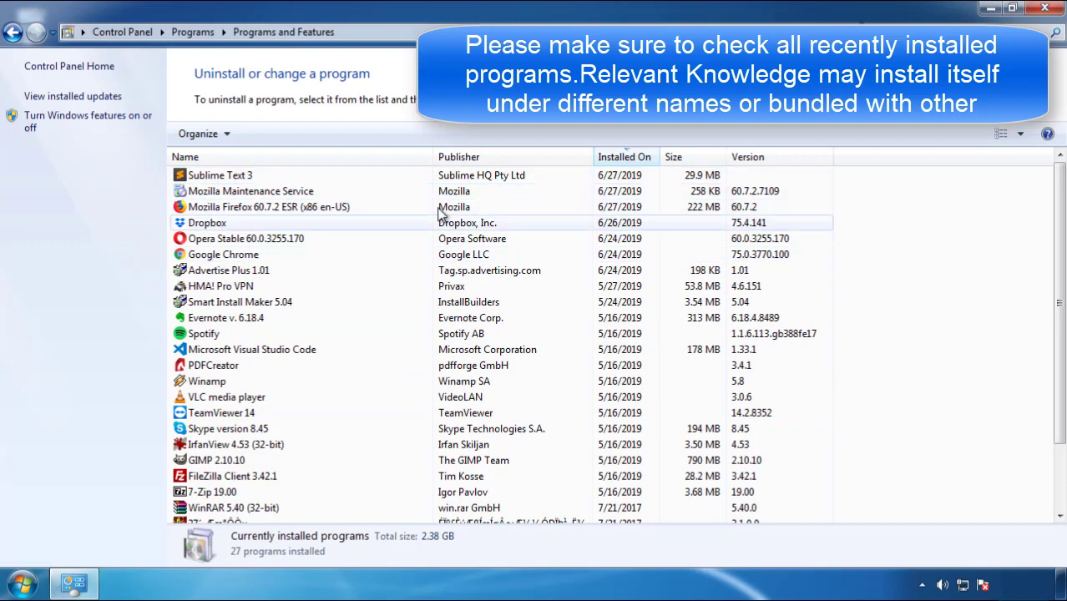
Close Programs and Features, restart Windows, and choose Safe Mode at boot
{"action": "left_click", "coordinate": [1047, 10]}
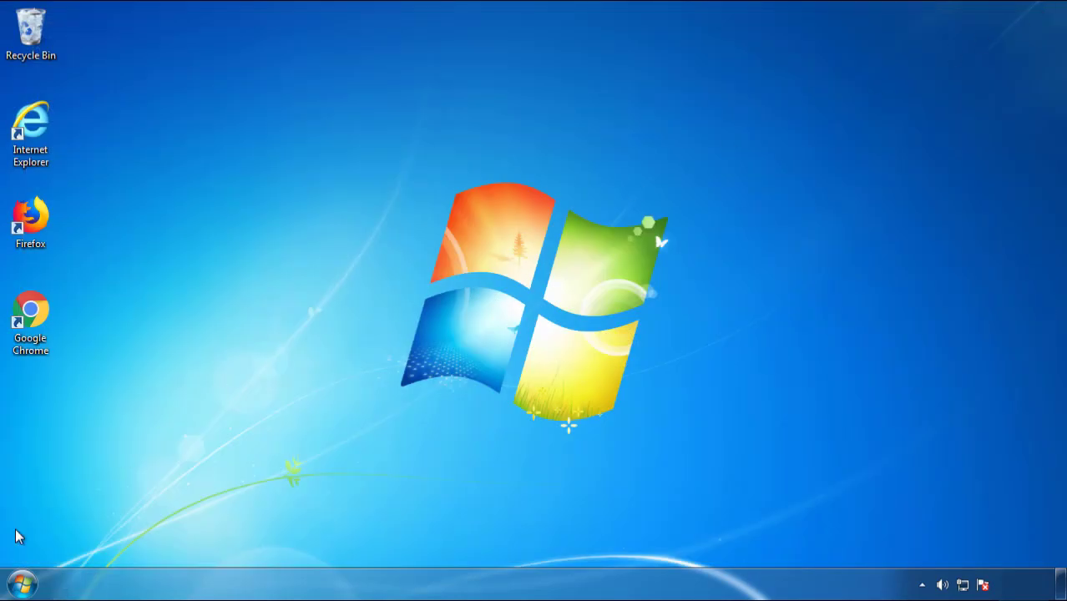
{"action": "left_click", "coordinate": [21, 584]}
{"action": "mouse_move", "coordinate": [291, 544]}
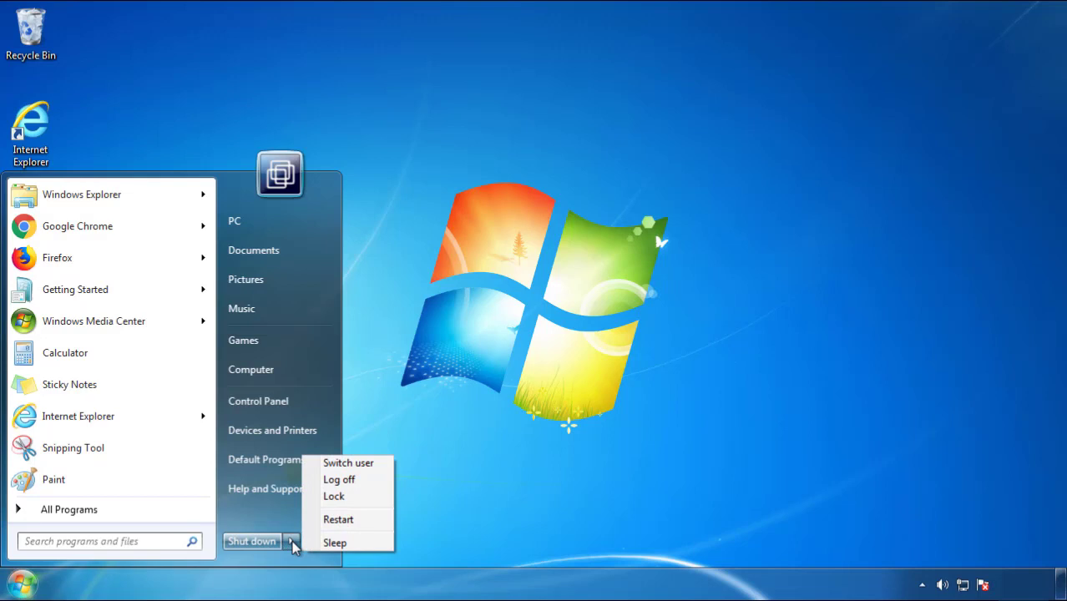
{"action": "left_click", "coordinate": [555, 457]}
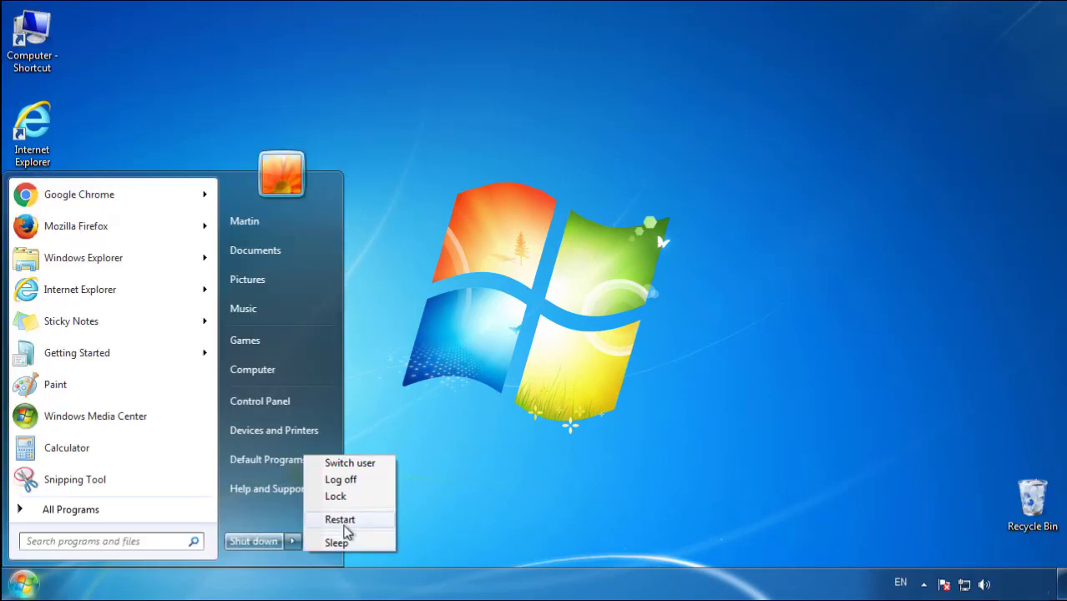
{"action": "left_click", "coordinate": [344, 524]}
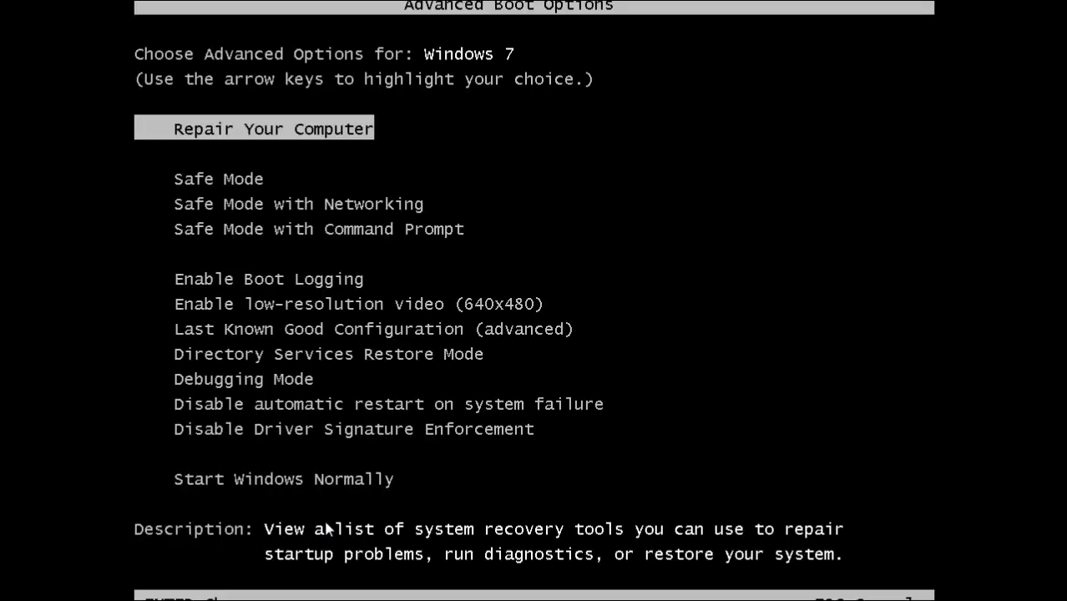
{"action": "key", "text": "Down"}
{"action": "key", "text": "Return"}
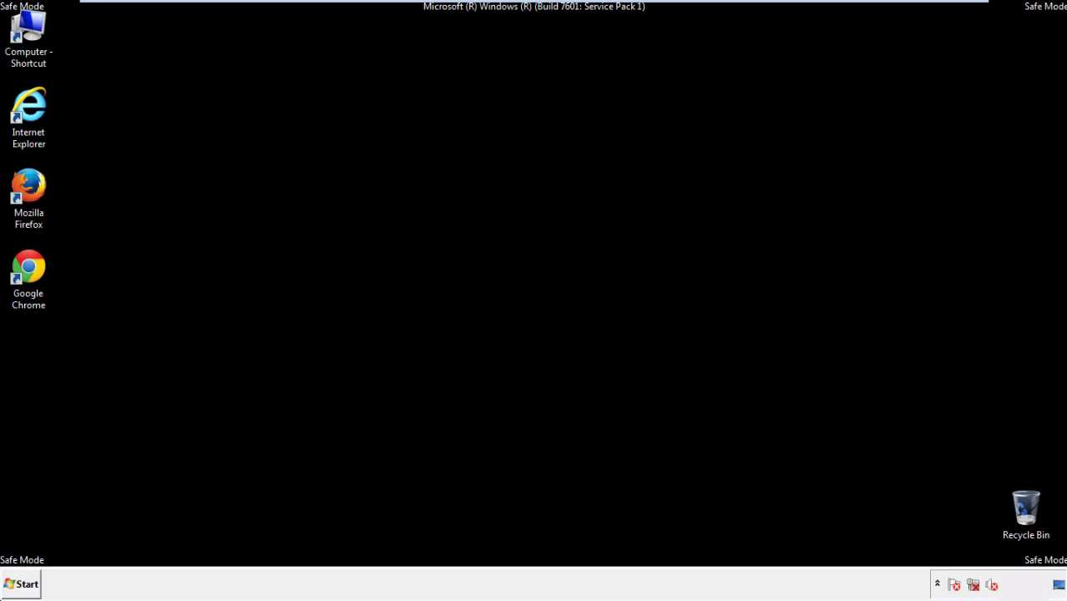
Launch Firefox, decline the default-browser prompt, and keep the menu bar visible
{"action": "double_click", "coordinate": [38, 194]}
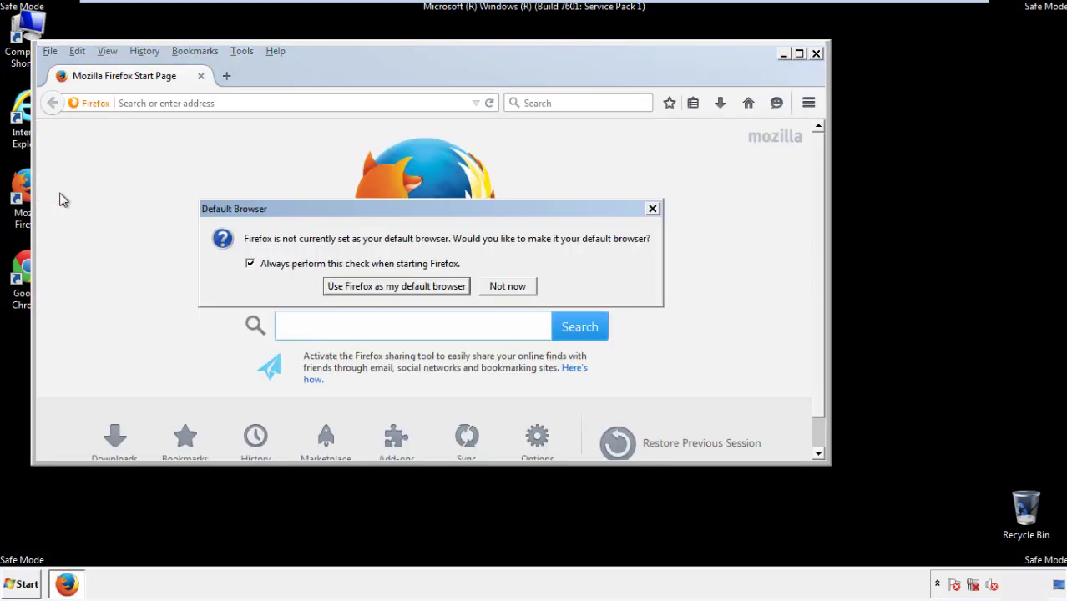
{"action": "left_click", "coordinate": [511, 287]}
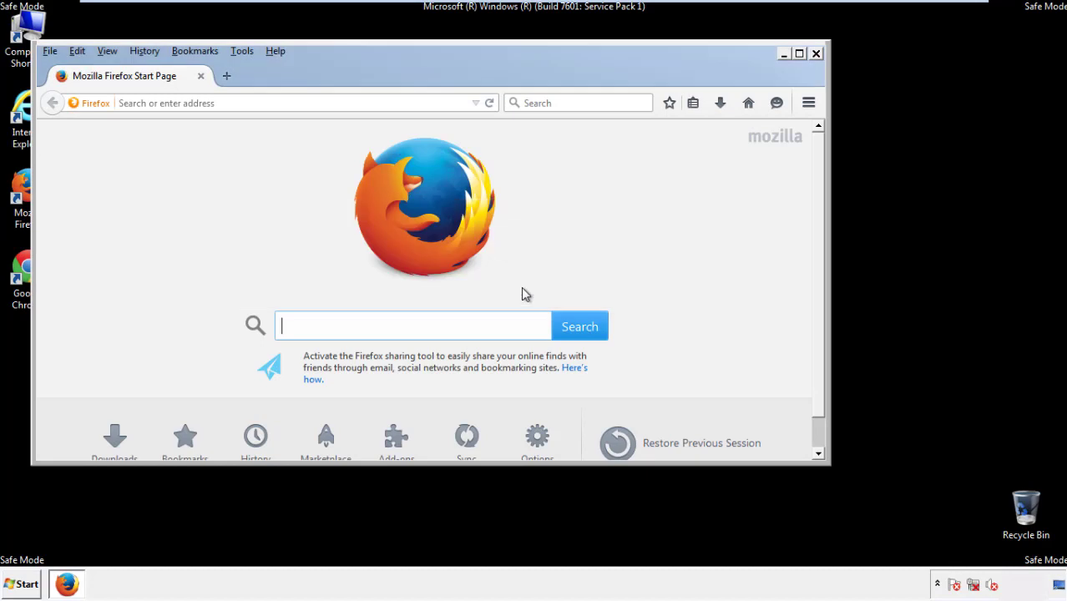
{"action": "right_click", "coordinate": [326, 72]}
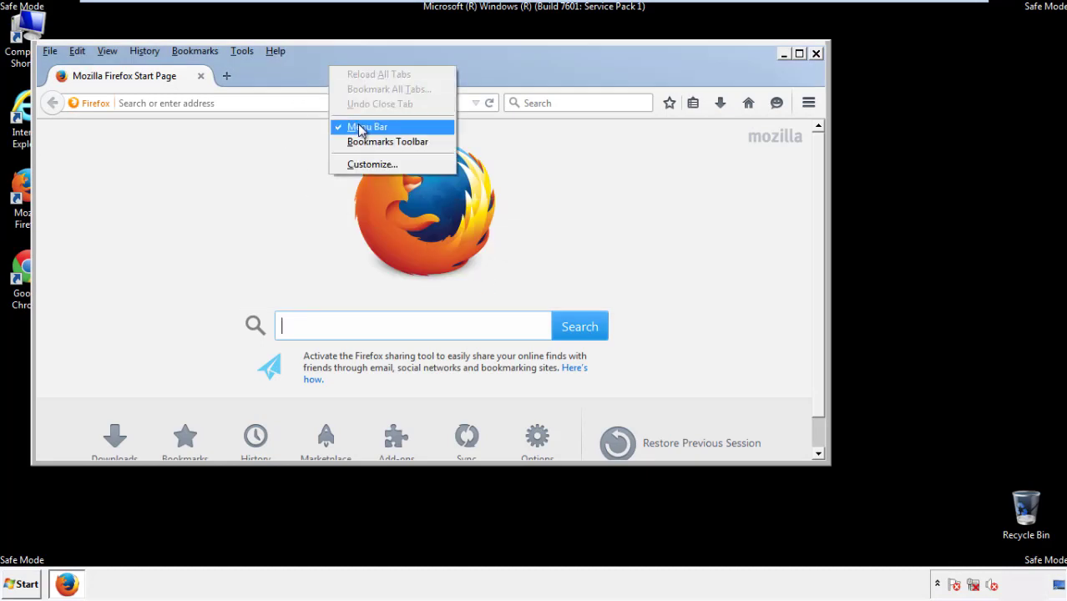
{"action": "left_click", "coordinate": [359, 125]}
{"action": "right_click", "coordinate": [336, 68]}
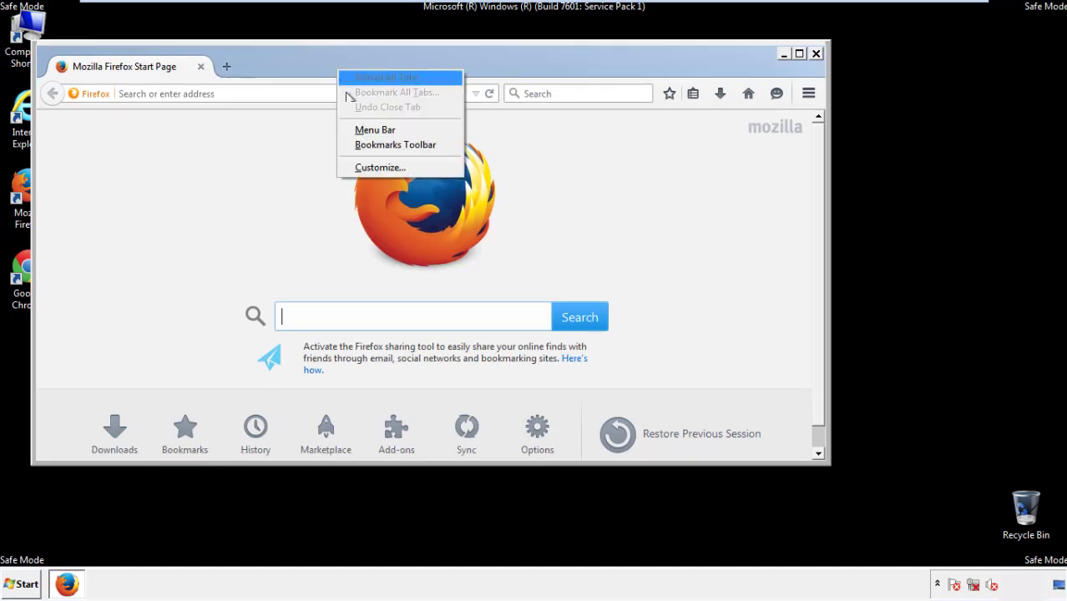
{"action": "left_click", "coordinate": [359, 131]}
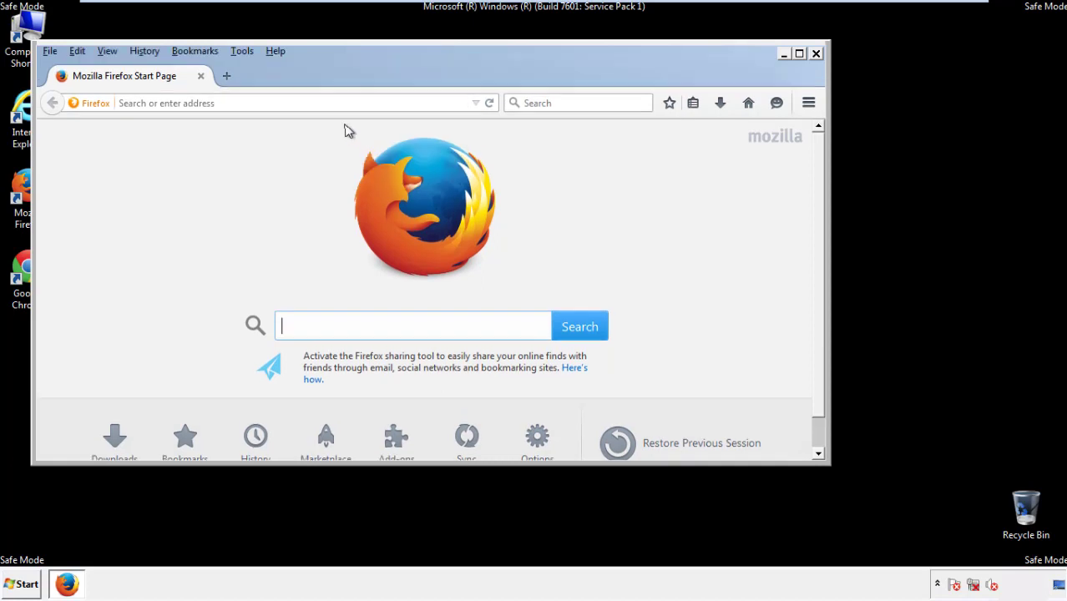
Set Clear Recent History to Everything with Offline Website Data and Site Preferences ticked
{"action": "left_click", "coordinate": [148, 54]}
{"action": "left_click", "coordinate": [163, 83]}
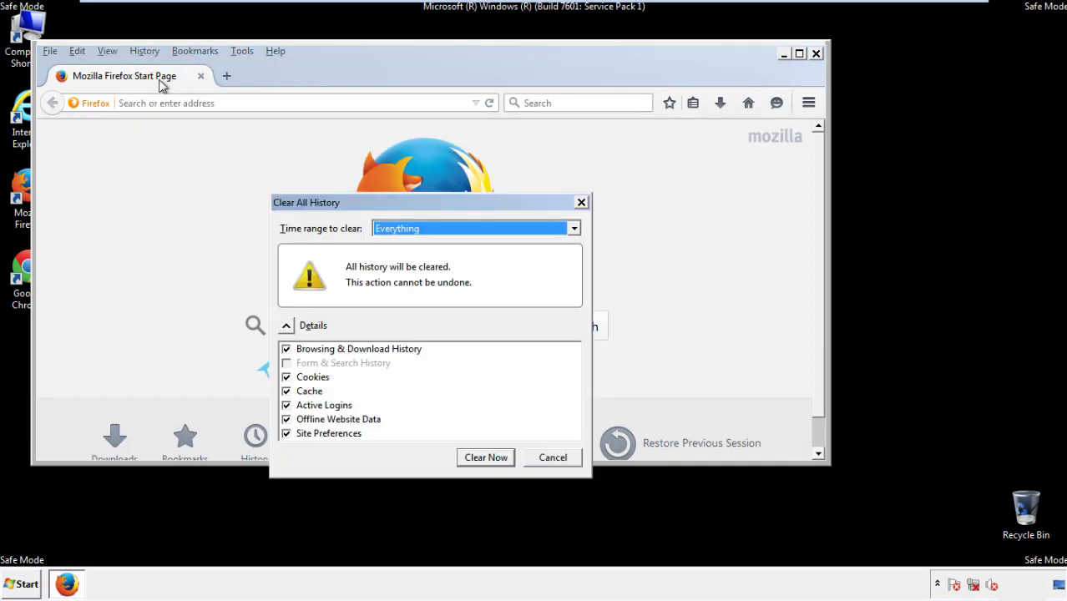
{"action": "left_click", "coordinate": [397, 232]}
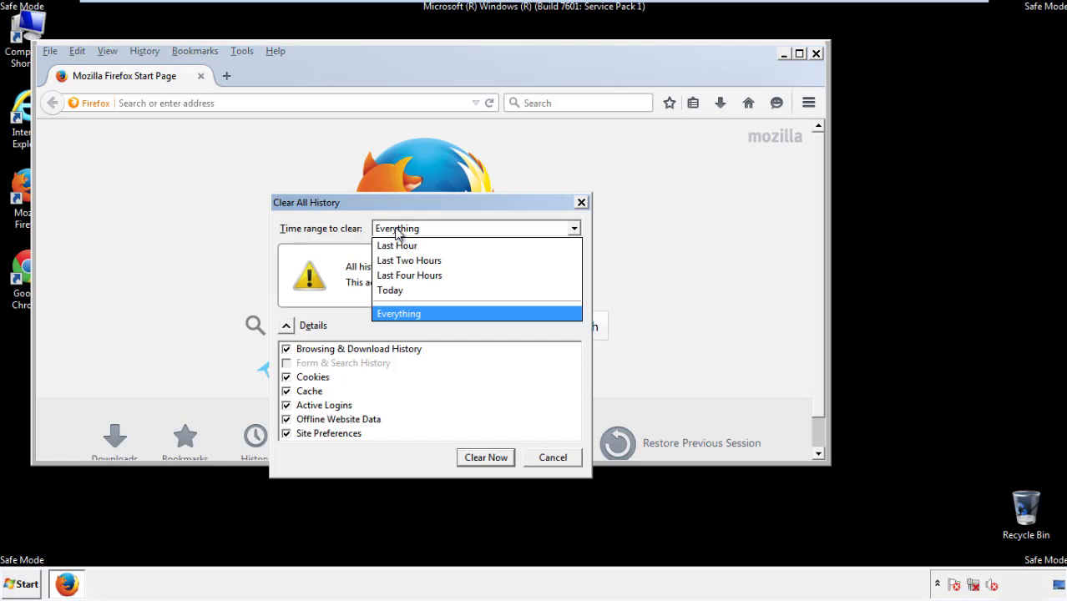
{"action": "left_click", "coordinate": [398, 310]}
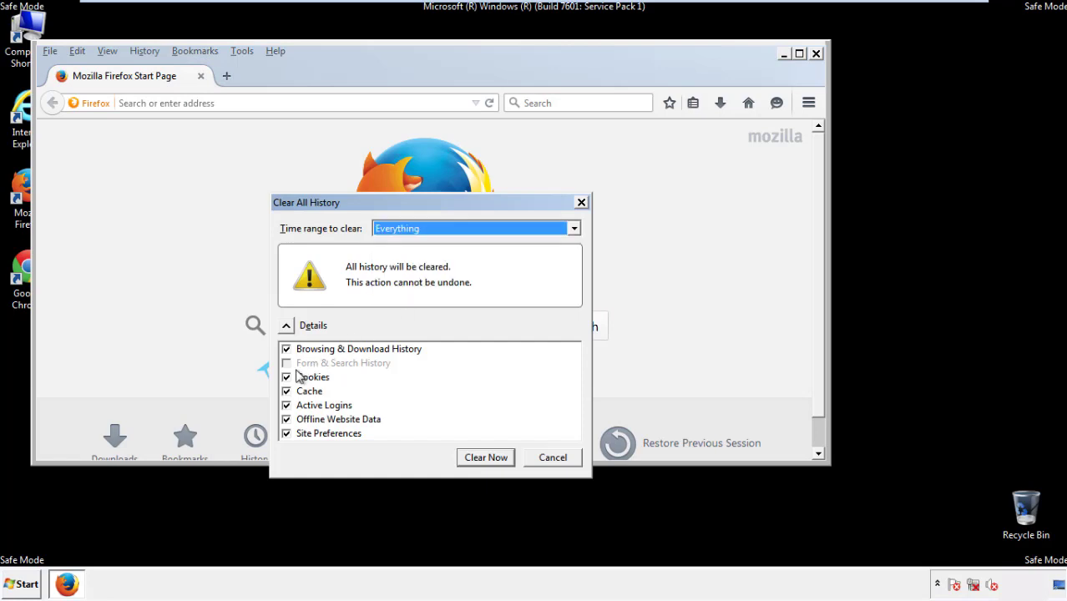
{"action": "left_click", "coordinate": [286, 419]}
{"action": "left_click", "coordinate": [285, 420]}
{"action": "left_click", "coordinate": [287, 433]}
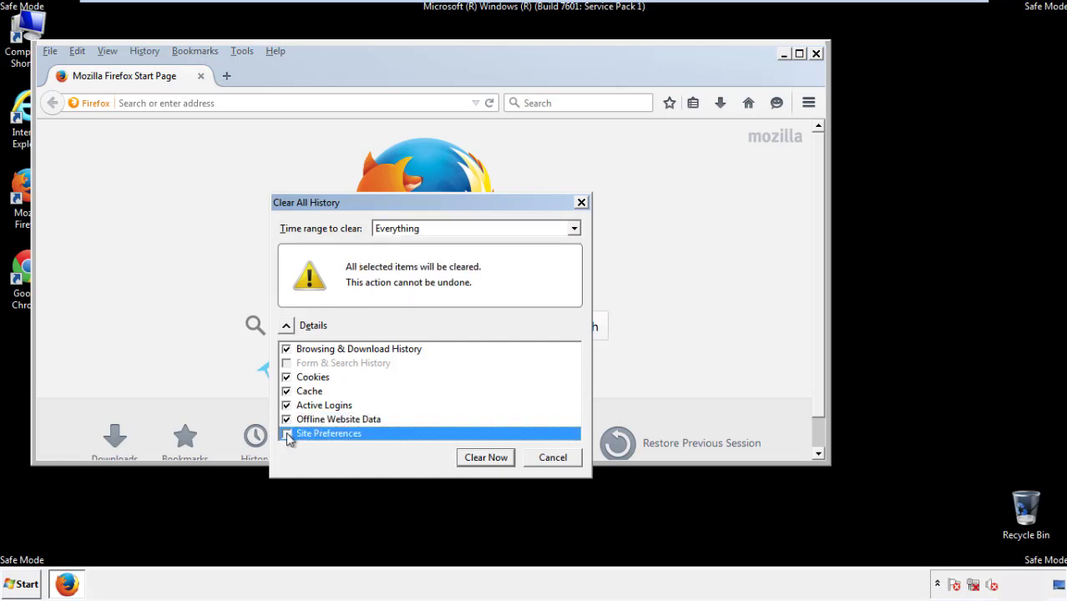
{"action": "left_click", "coordinate": [287, 434]}
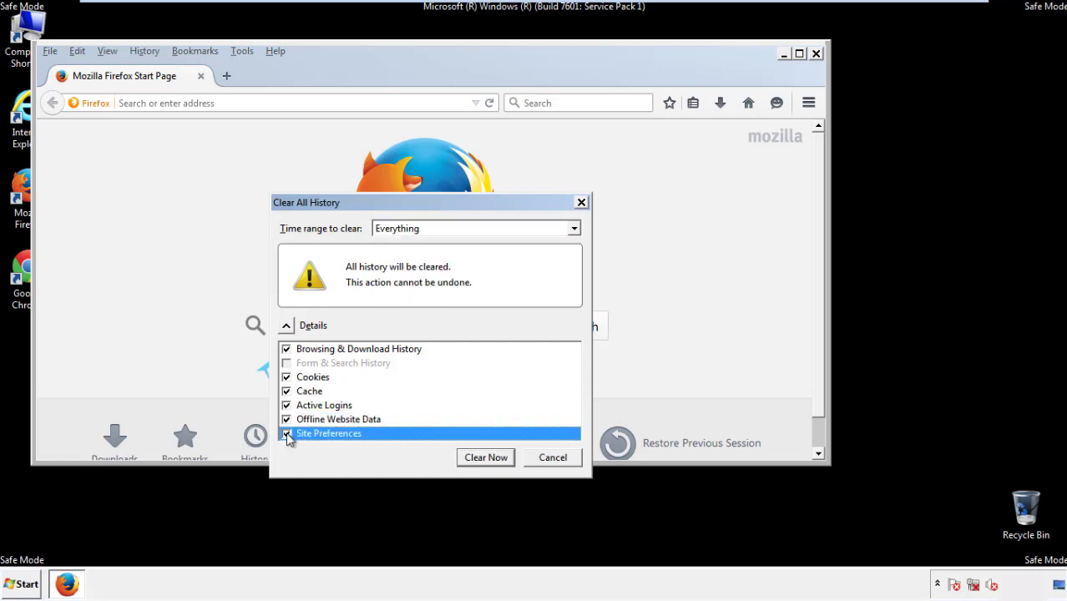
Clear all Firefox history, then refresh Firefox to defaults via Troubleshooting Information
{"action": "left_click", "coordinate": [485, 458]}
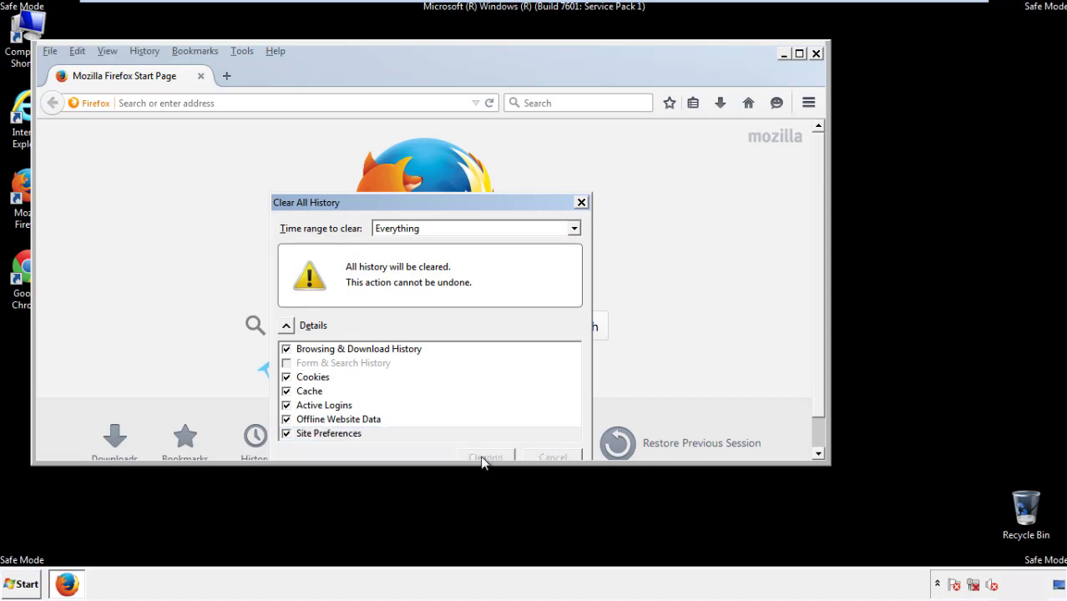
{"action": "left_click", "coordinate": [276, 52]}
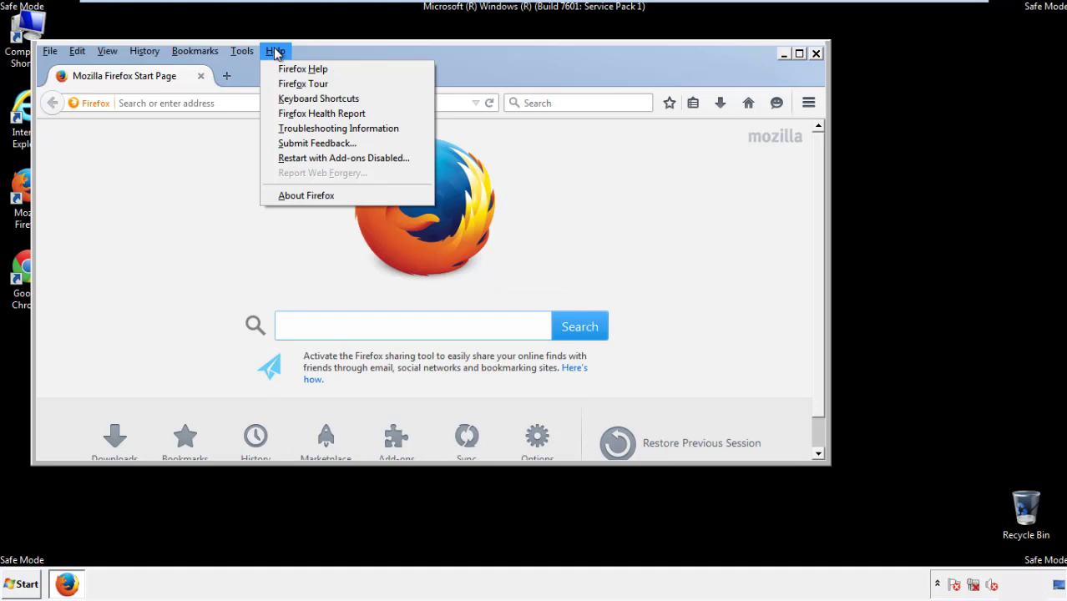
{"action": "left_click", "coordinate": [311, 129]}
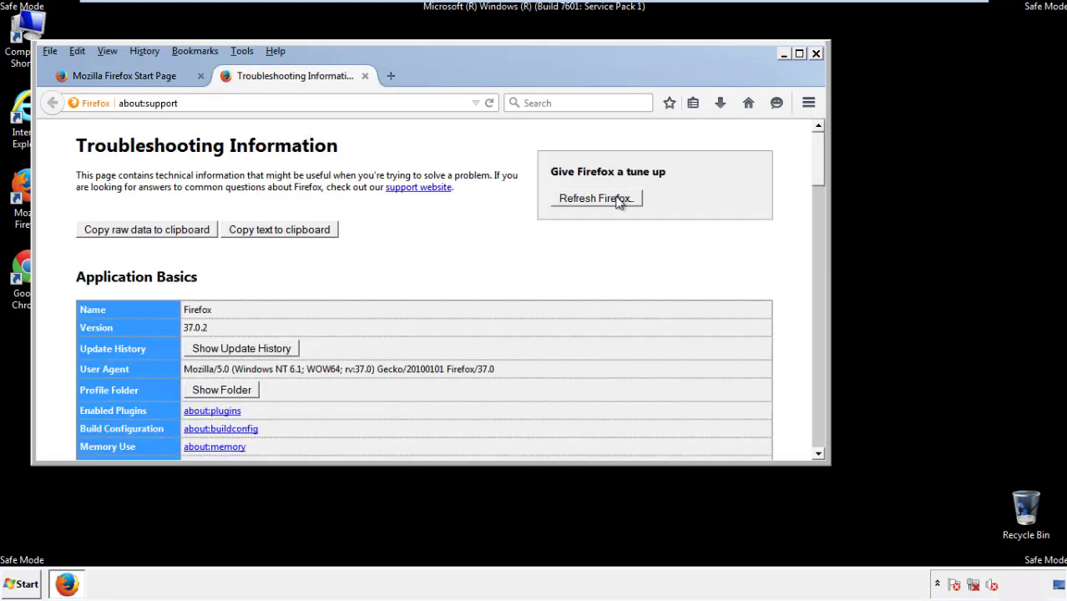
{"action": "left_click", "coordinate": [619, 203]}
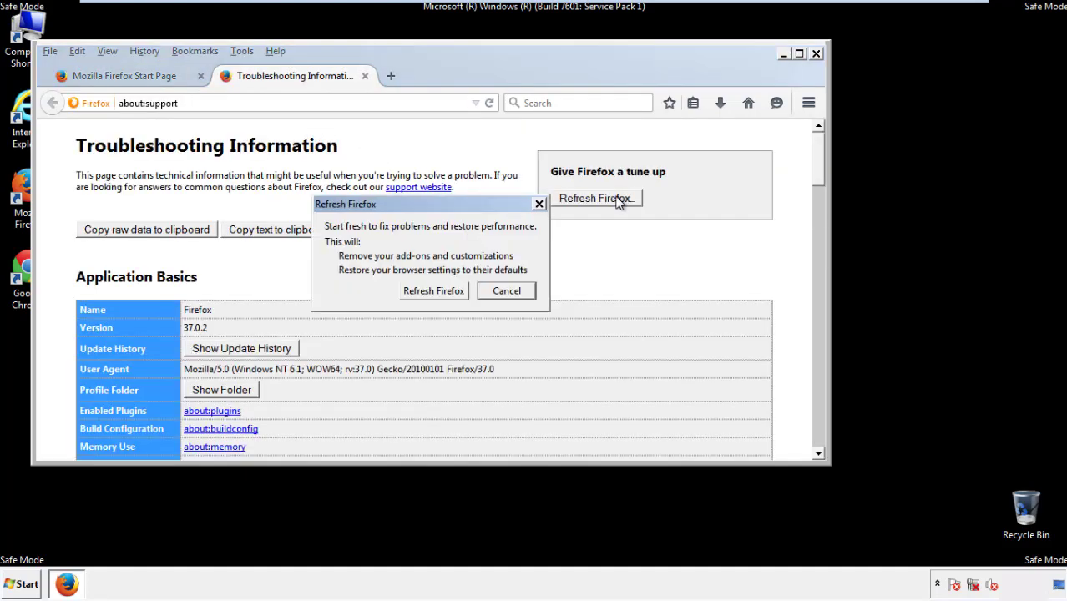
{"action": "left_click", "coordinate": [435, 291]}
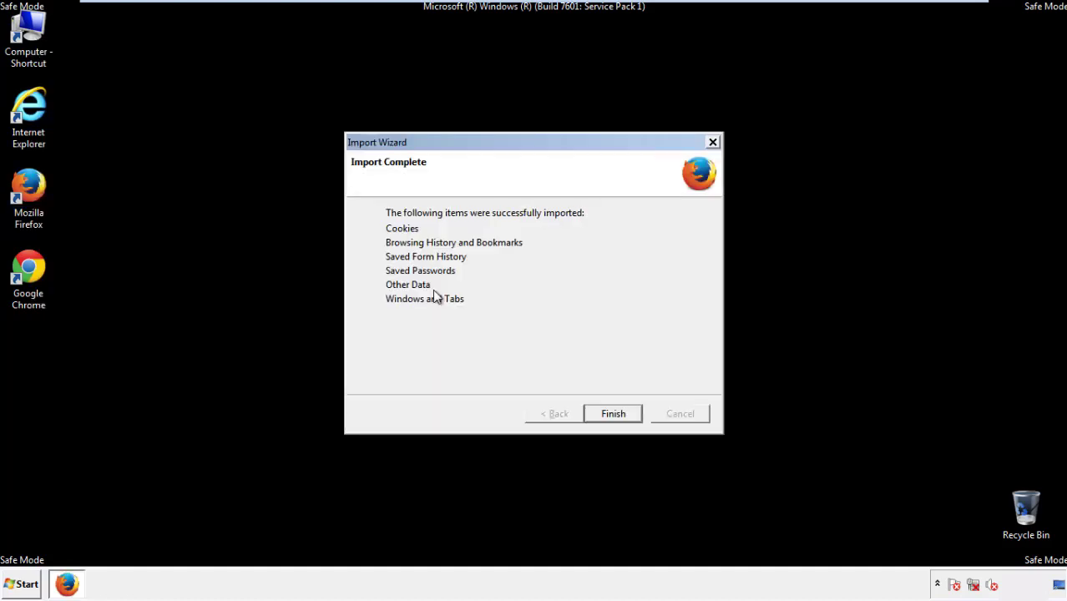
{"action": "left_click", "coordinate": [613, 415]}
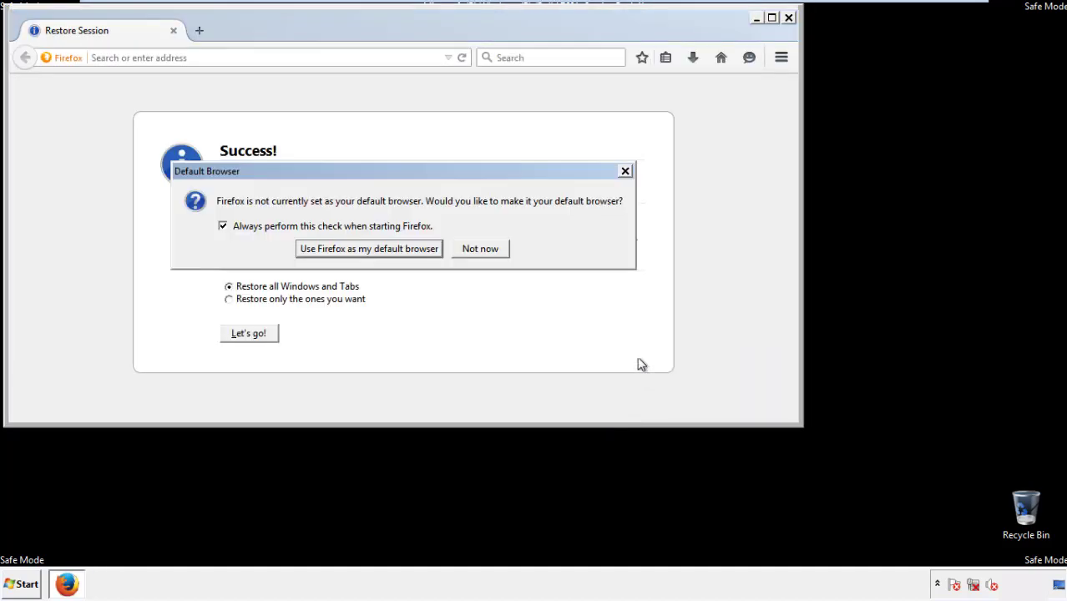
{"action": "left_click", "coordinate": [483, 249]}
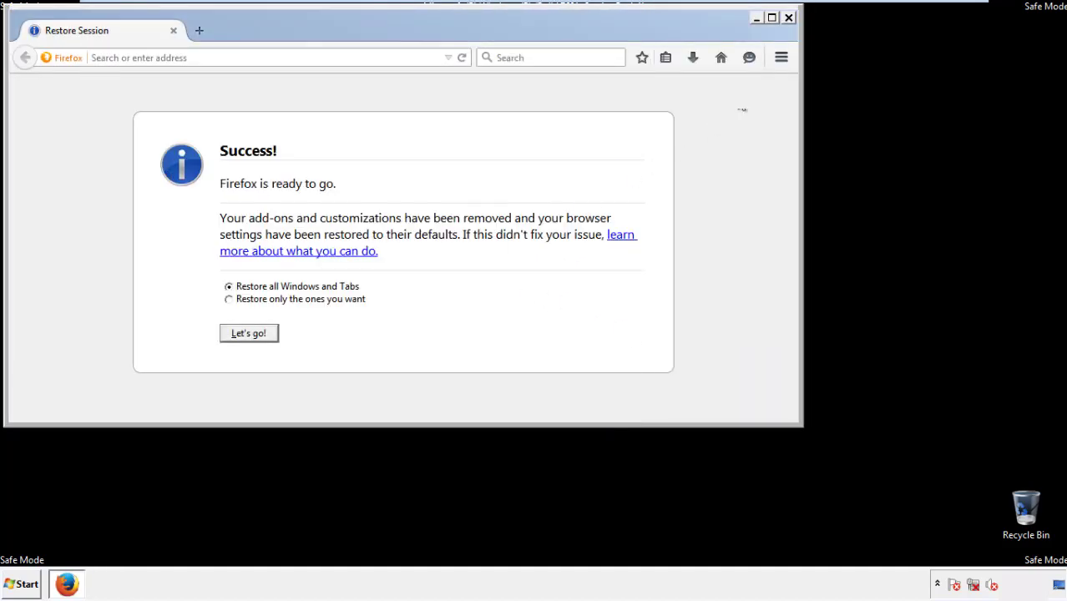
{"action": "left_click", "coordinate": [788, 18]}
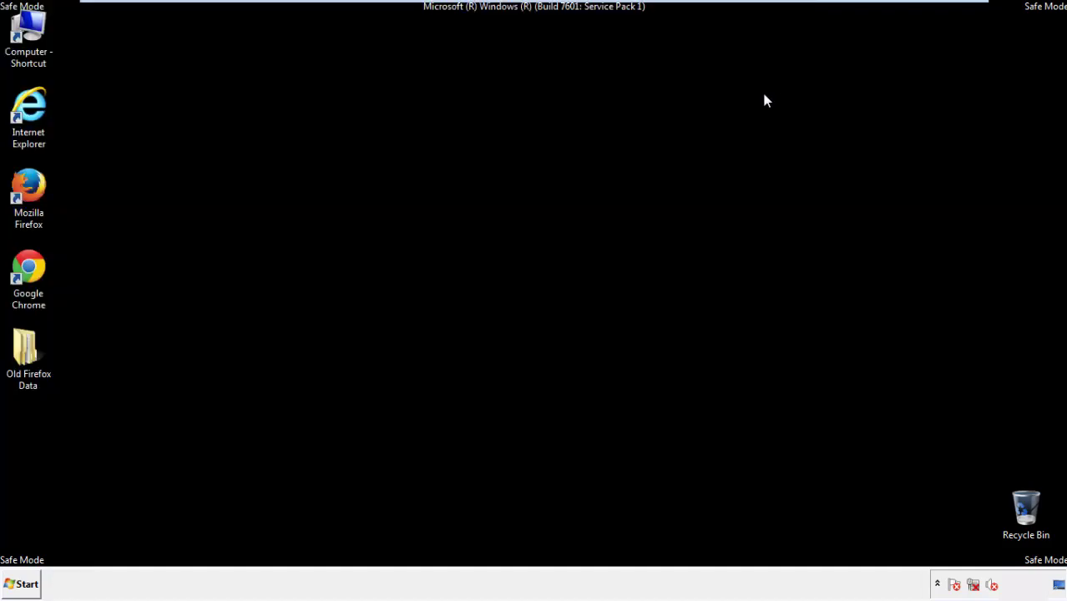
Launch Chrome, choose 'Don't ask again' on the default-browser bar, and open Settings
{"action": "left_click", "coordinate": [25, 265]}
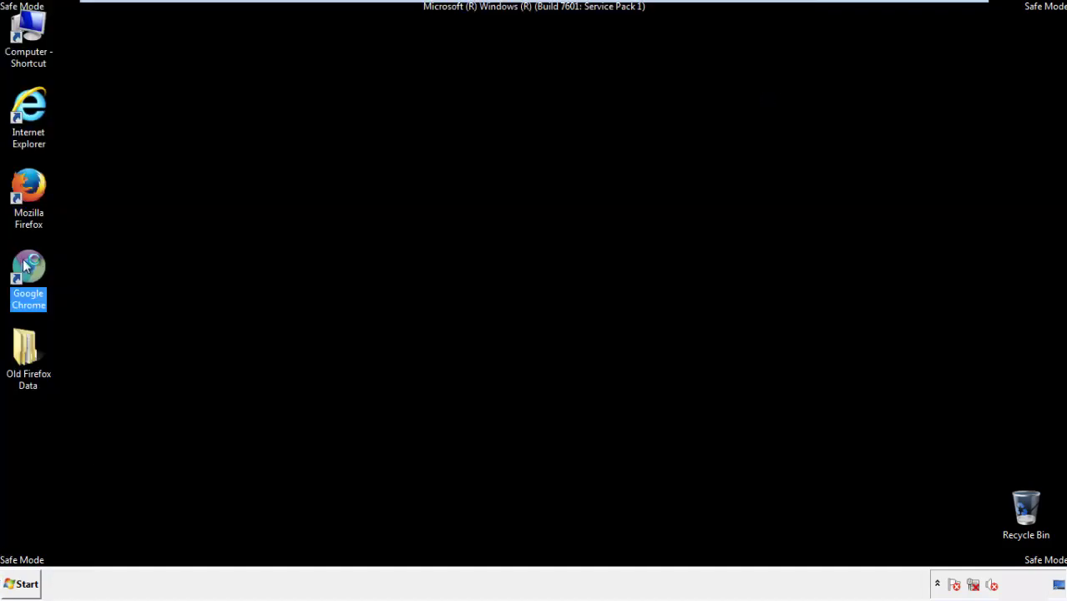
{"action": "double_click", "coordinate": [25, 265]}
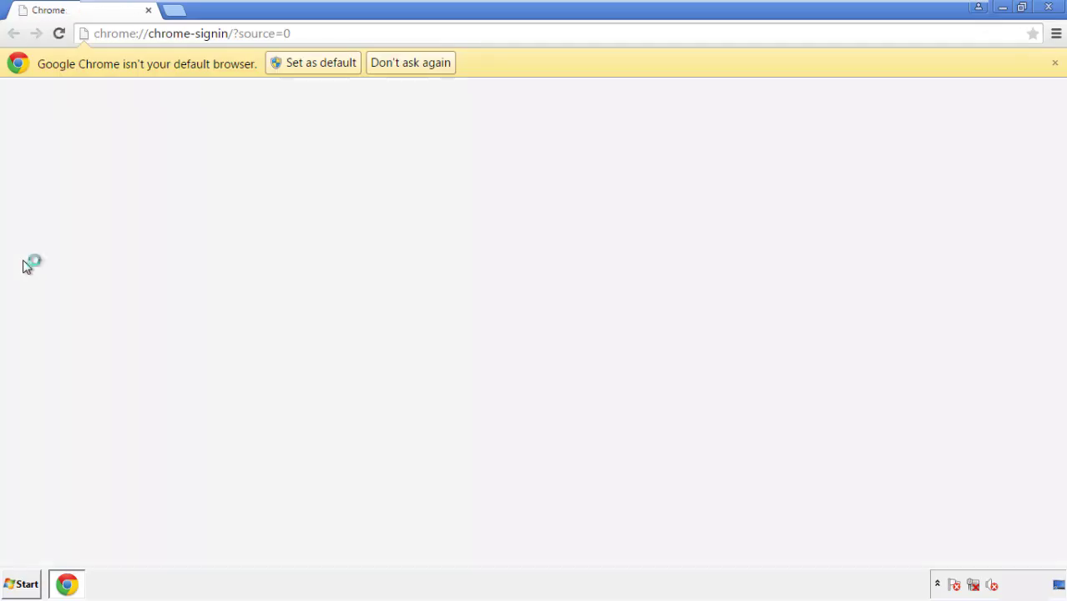
{"action": "left_click", "coordinate": [410, 62]}
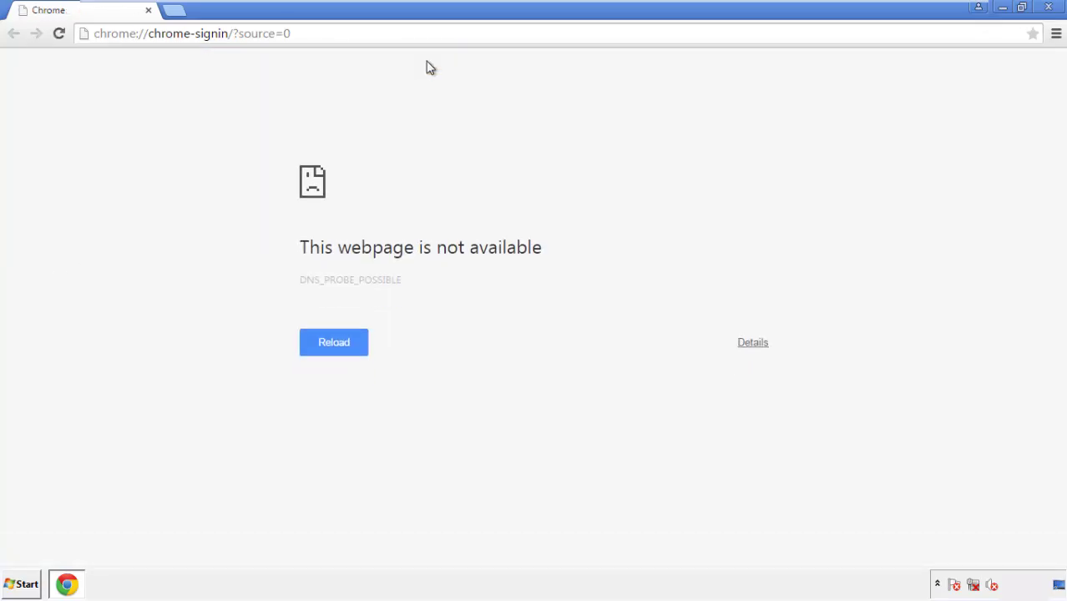
{"action": "left_click", "coordinate": [1057, 37]}
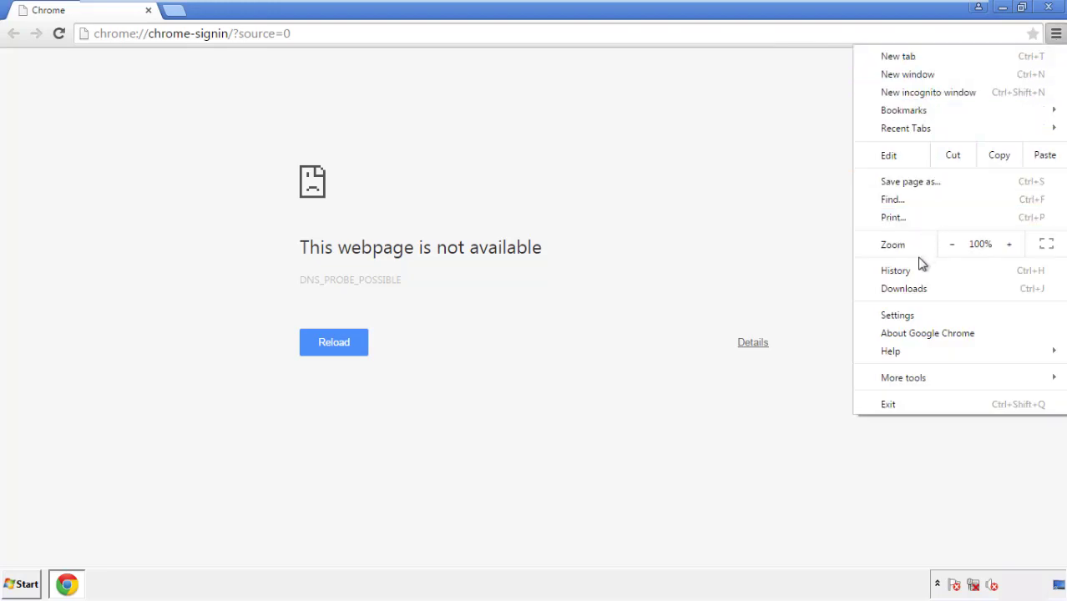
{"action": "left_click", "coordinate": [900, 315]}
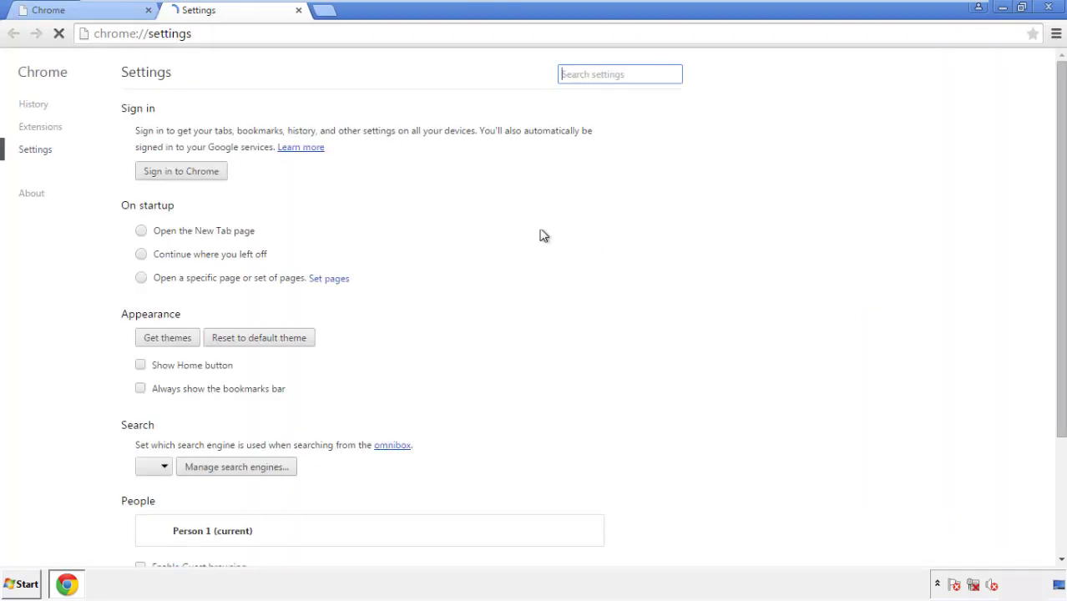
Clear Chrome browsing data from the beginning of time, including autofill form data
{"action": "left_click", "coordinate": [38, 107]}
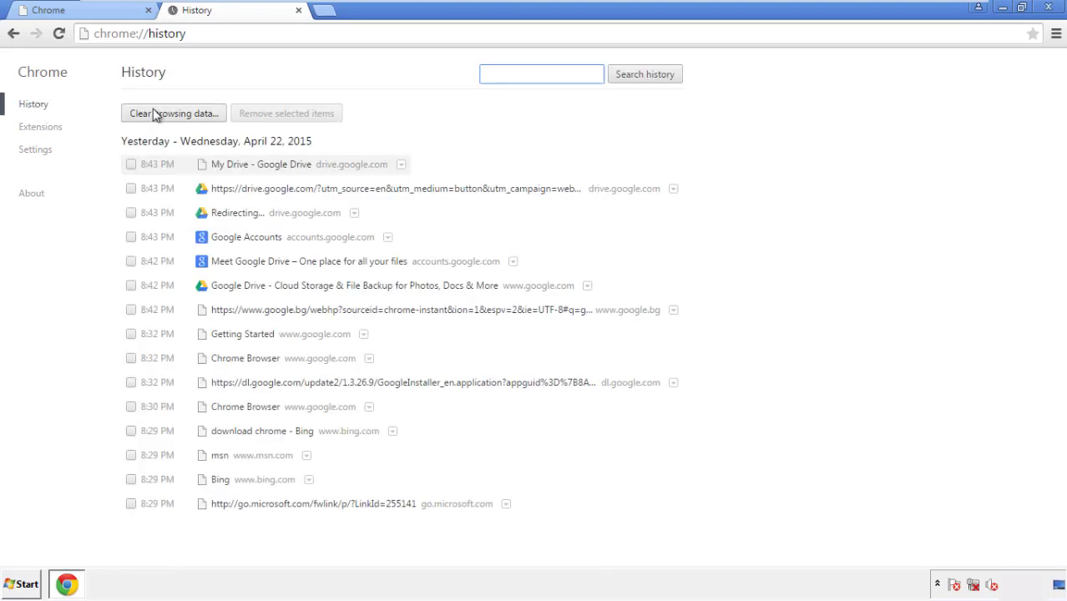
{"action": "left_click", "coordinate": [161, 116]}
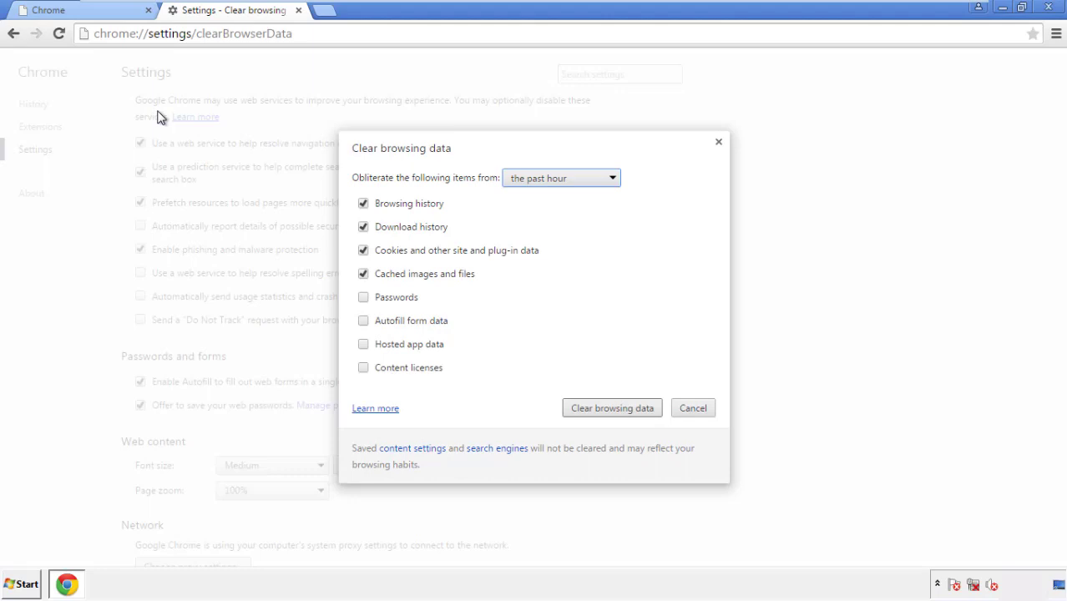
{"action": "left_click", "coordinate": [535, 178]}
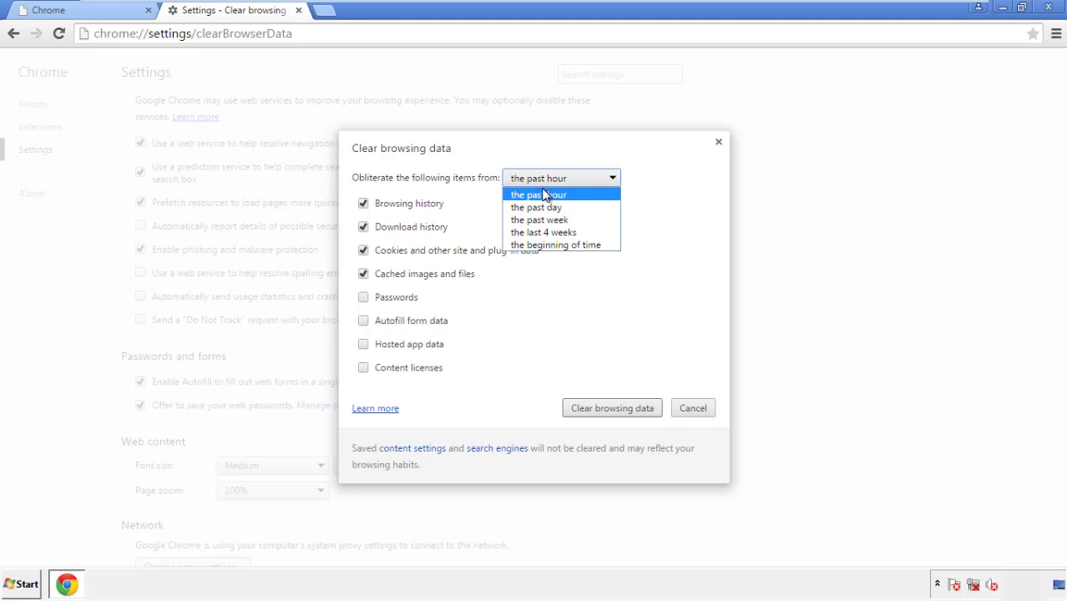
{"action": "left_click", "coordinate": [534, 247]}
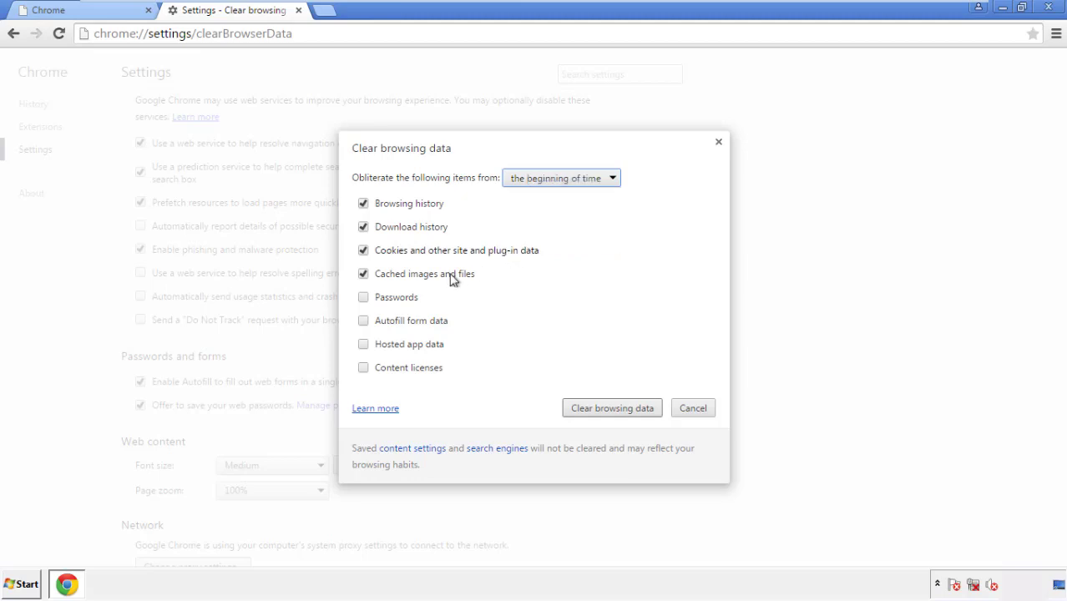
{"action": "left_click", "coordinate": [368, 322]}
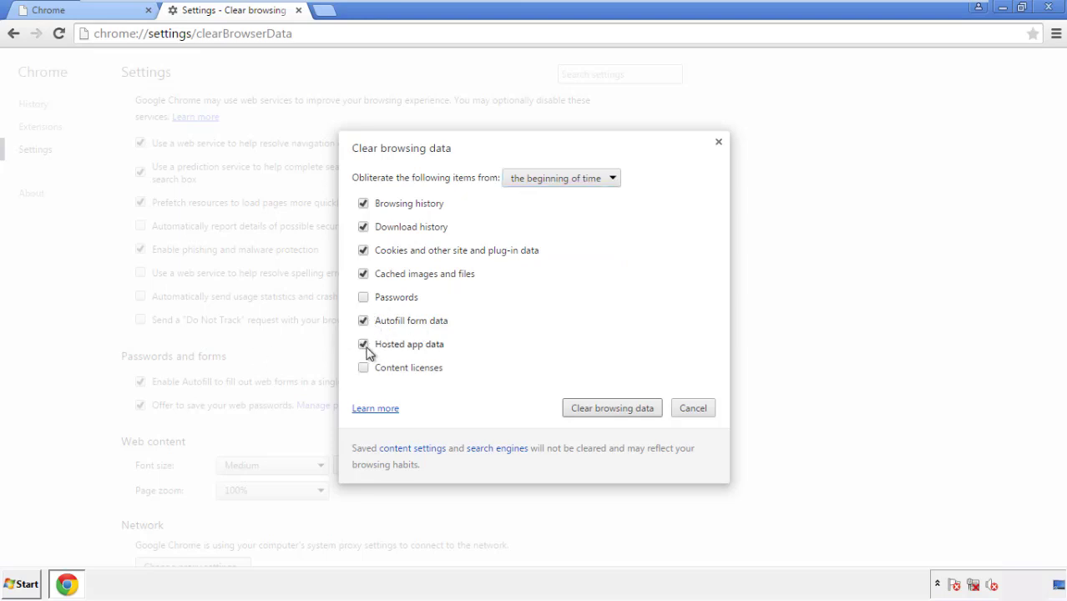
{"action": "left_click", "coordinate": [597, 410]}
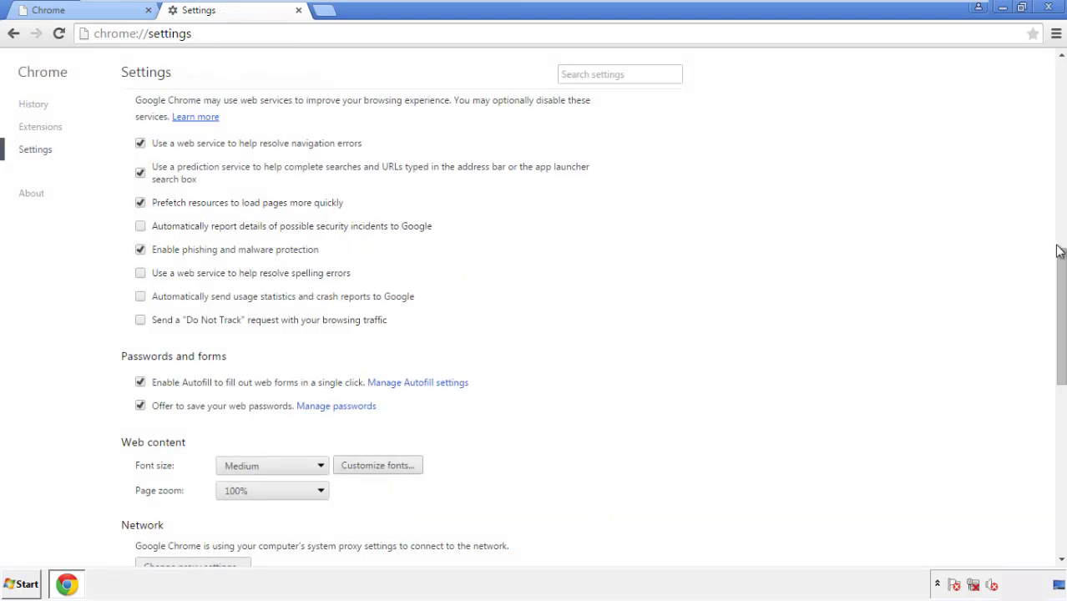
Reset Chrome settings to their original defaults and close Chrome
{"action": "left_click_drag", "start_coordinate": [1059, 251], "coordinate": [1060, 466]}
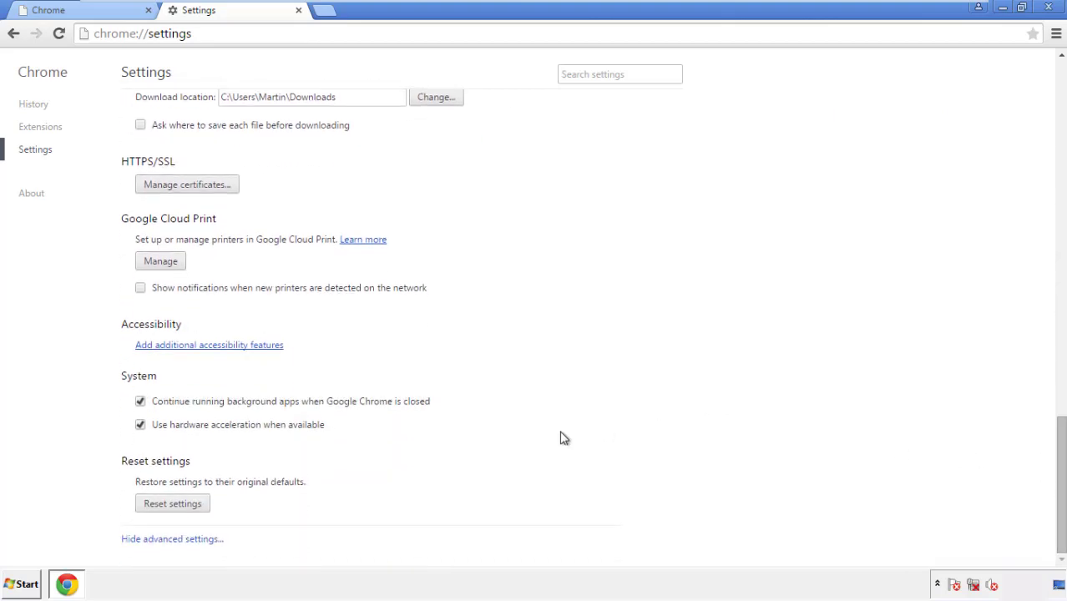
{"action": "left_click", "coordinate": [202, 508]}
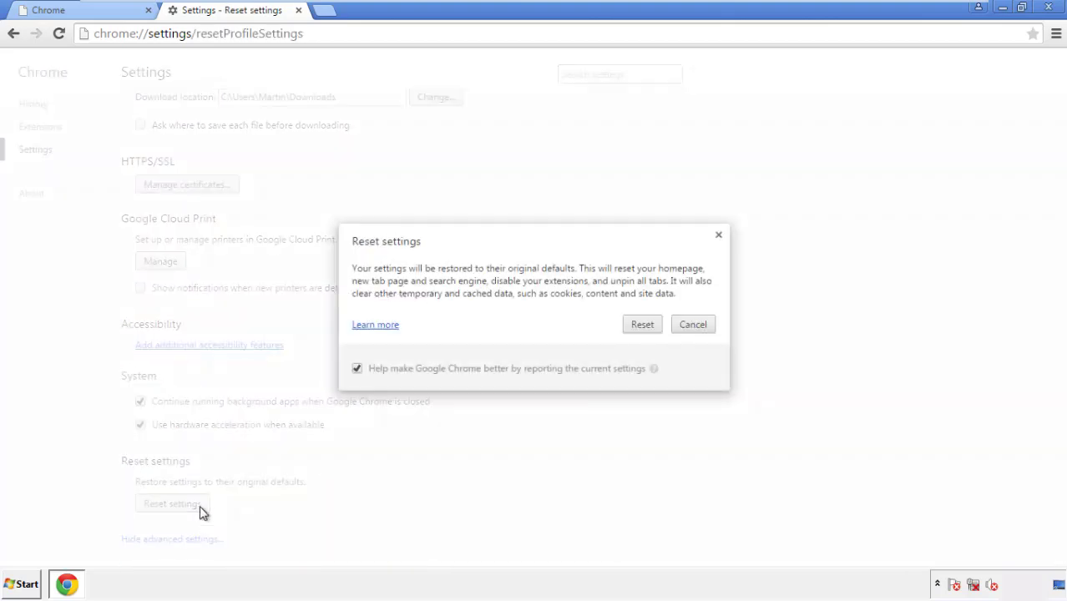
{"action": "left_click", "coordinate": [644, 326]}
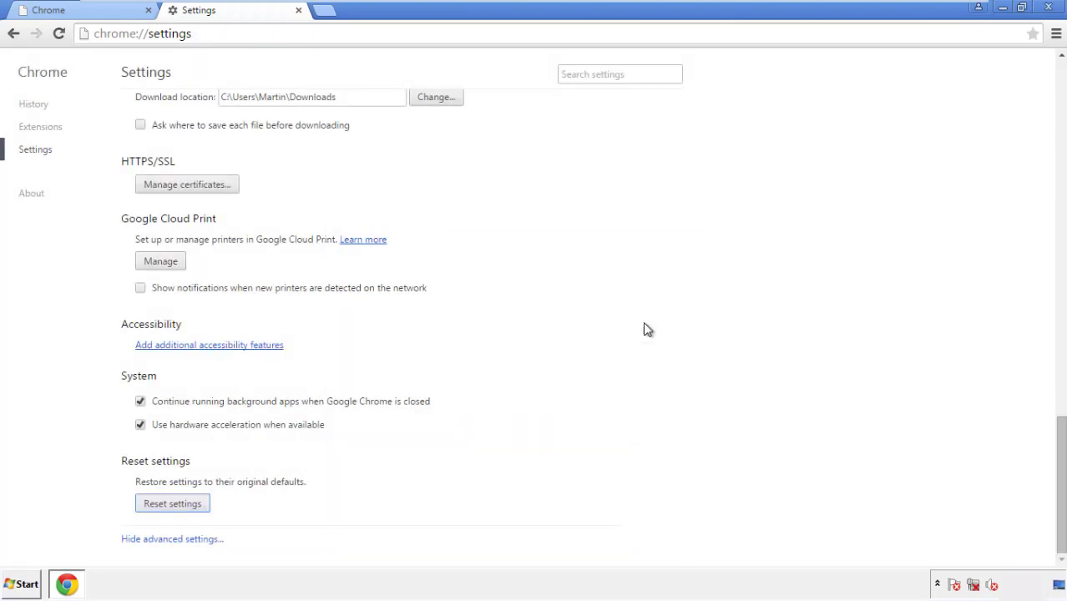
{"action": "left_click", "coordinate": [1045, 6]}
Launch Firefox, remove the Search Mine add-on in Add-ons, and close Firefox
{"action": "left_click", "coordinate": [585, 268]}
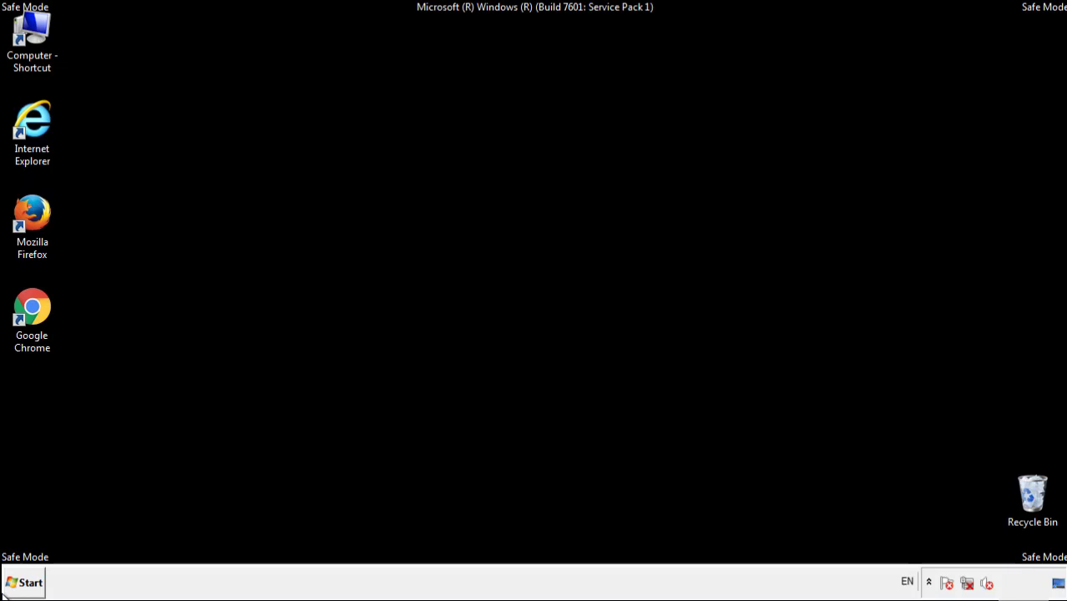
{"action": "double_click", "coordinate": [41, 208]}
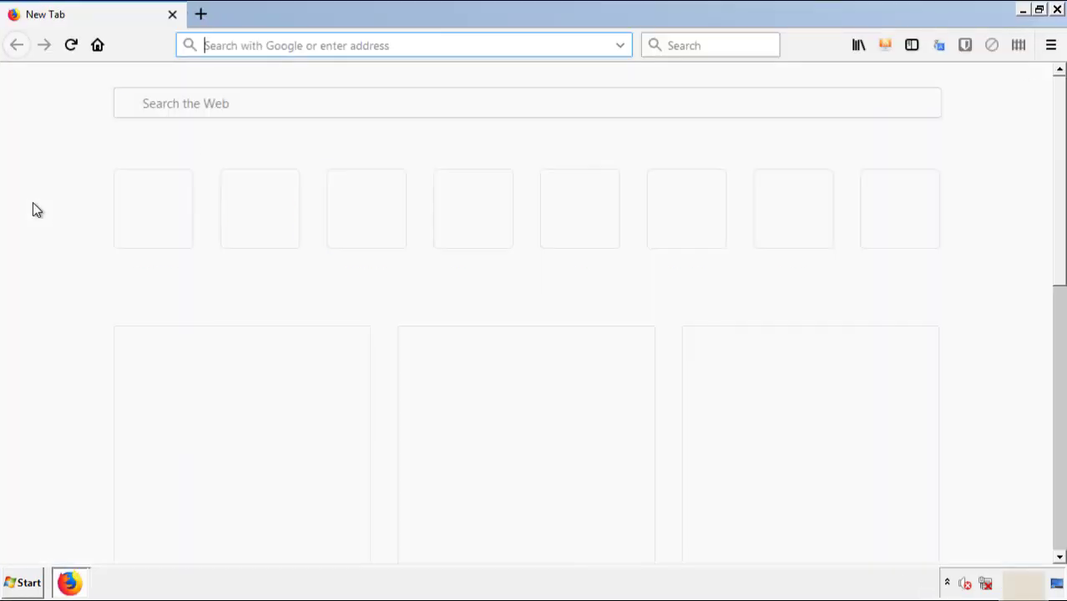
{"action": "left_click", "coordinate": [1051, 45]}
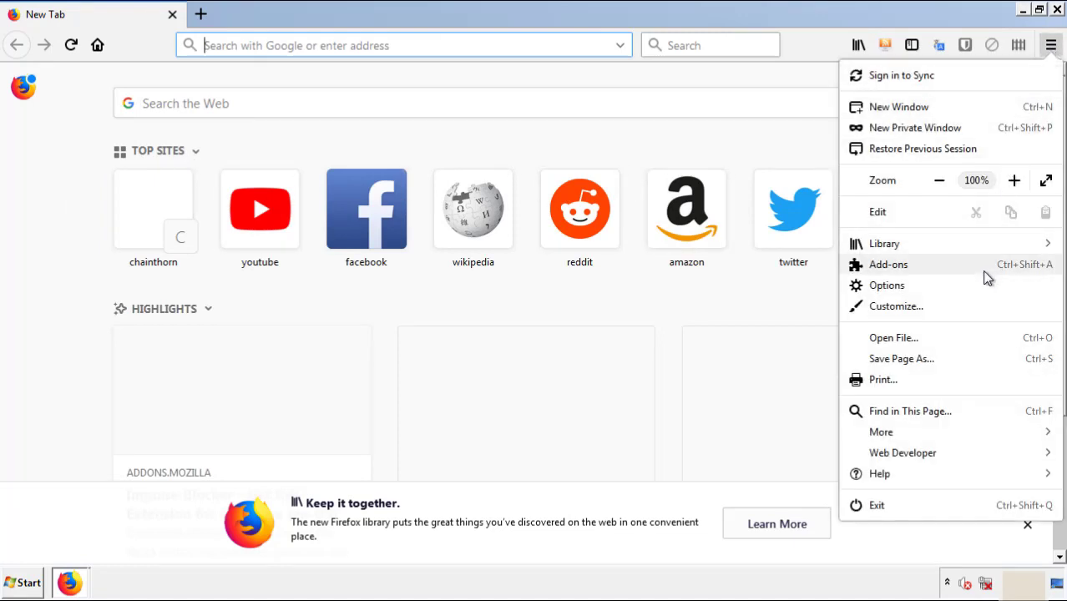
{"action": "left_click", "coordinate": [889, 265]}
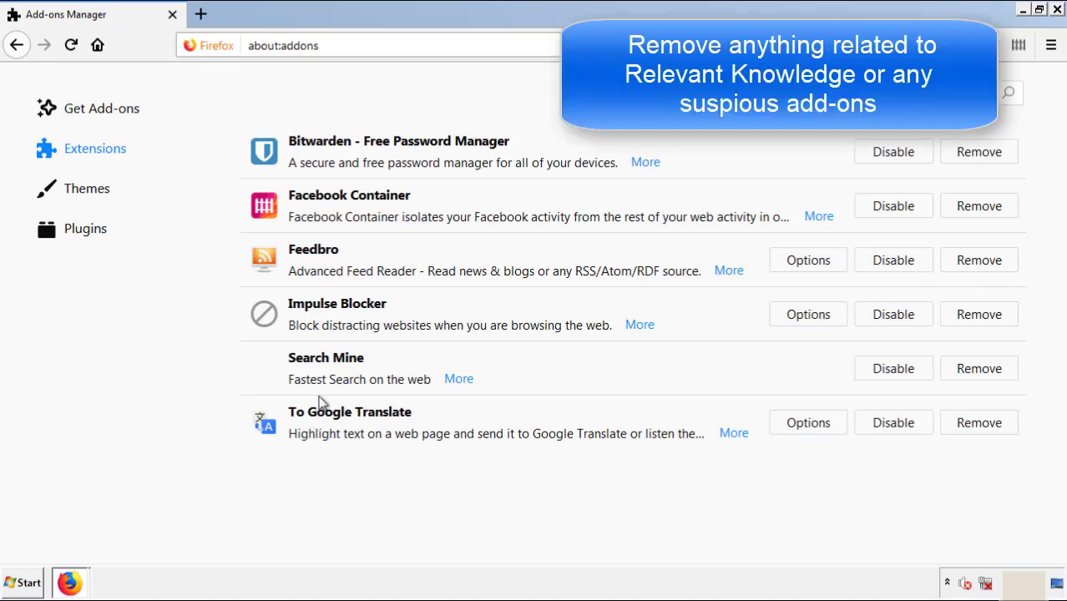
{"action": "left_click", "coordinate": [972, 377]}
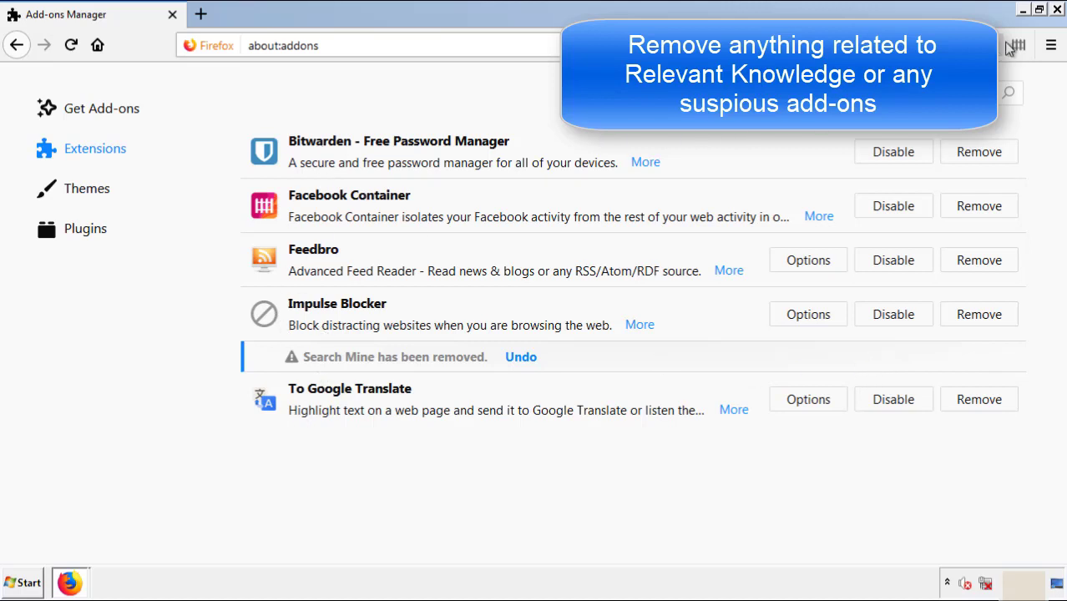
{"action": "left_click", "coordinate": [1057, 11]}
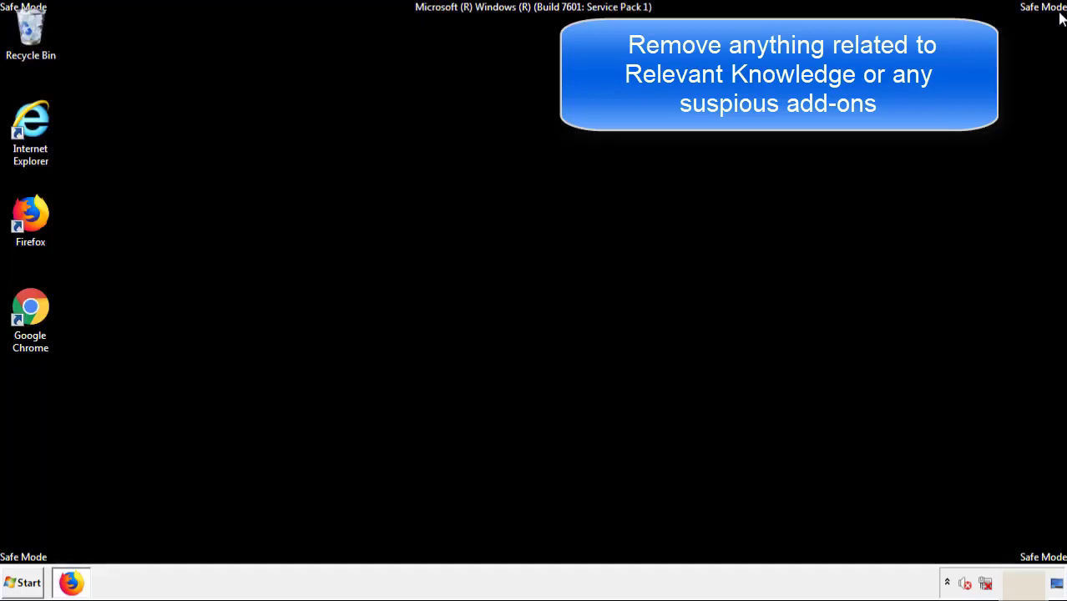
Launch Chrome, remove the Search Mine extension from Extensions, and close Chrome
{"action": "double_click", "coordinate": [29, 322]}
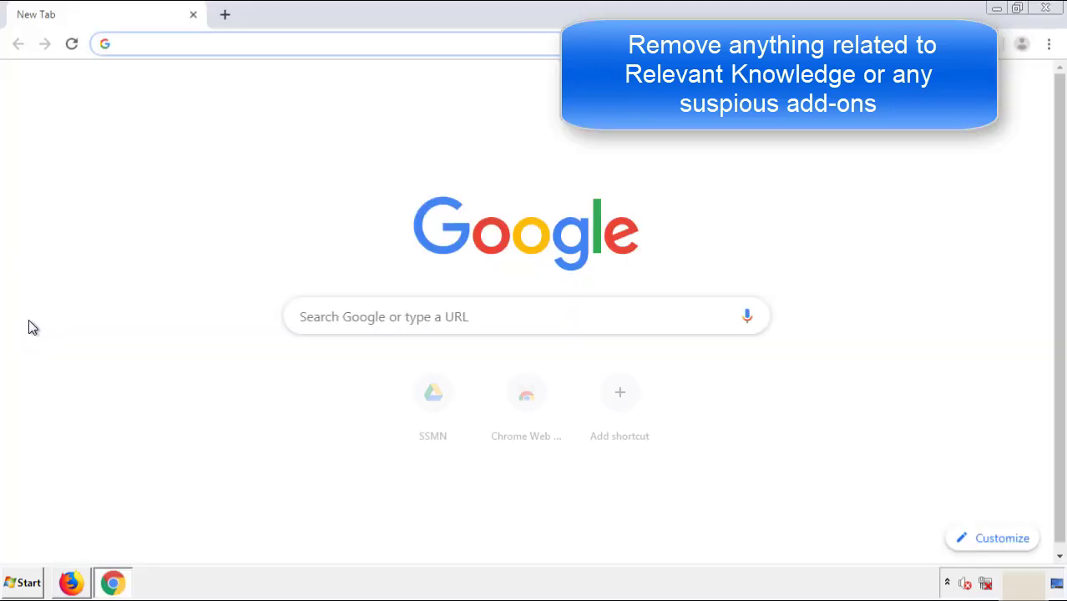
{"action": "left_click", "coordinate": [1049, 43]}
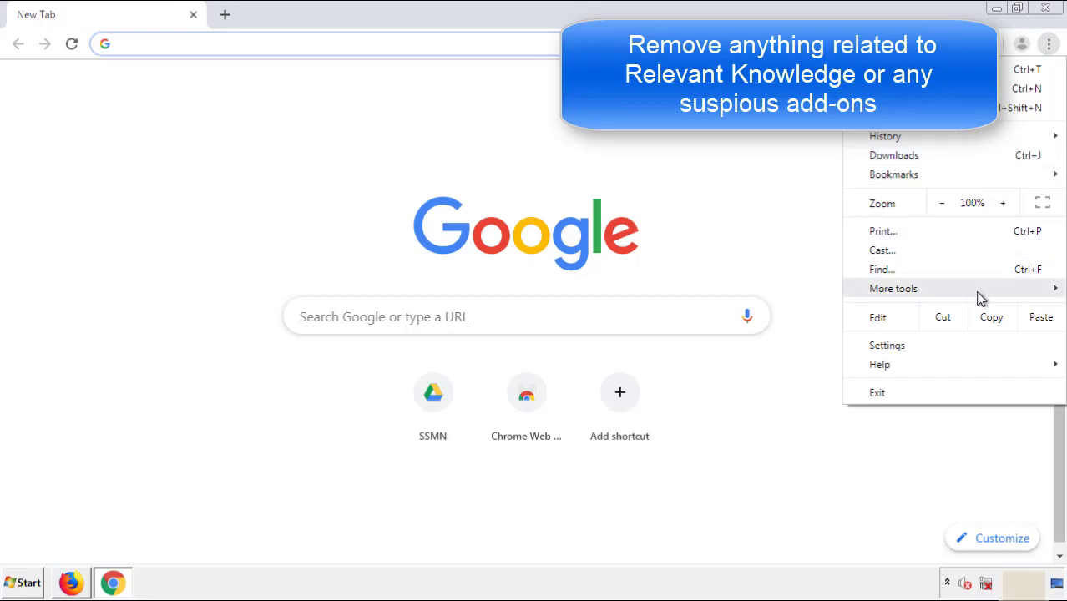
{"action": "mouse_move", "coordinate": [955, 293]}
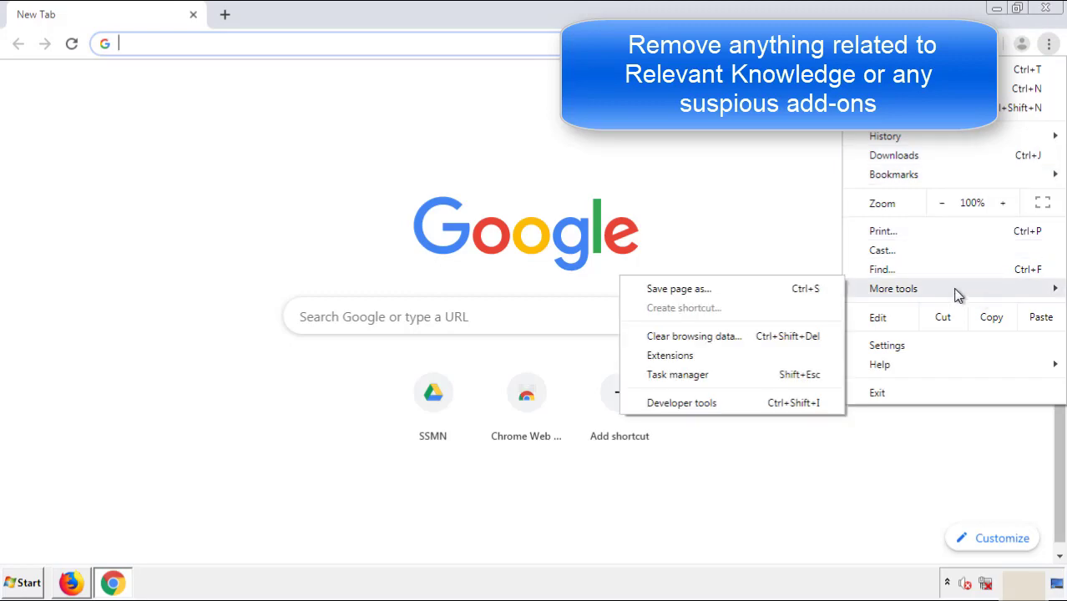
{"action": "left_click", "coordinate": [672, 354]}
{"action": "scroll", "coordinate": [302, 271], "scroll_direction": "down", "scroll_amount": 6}
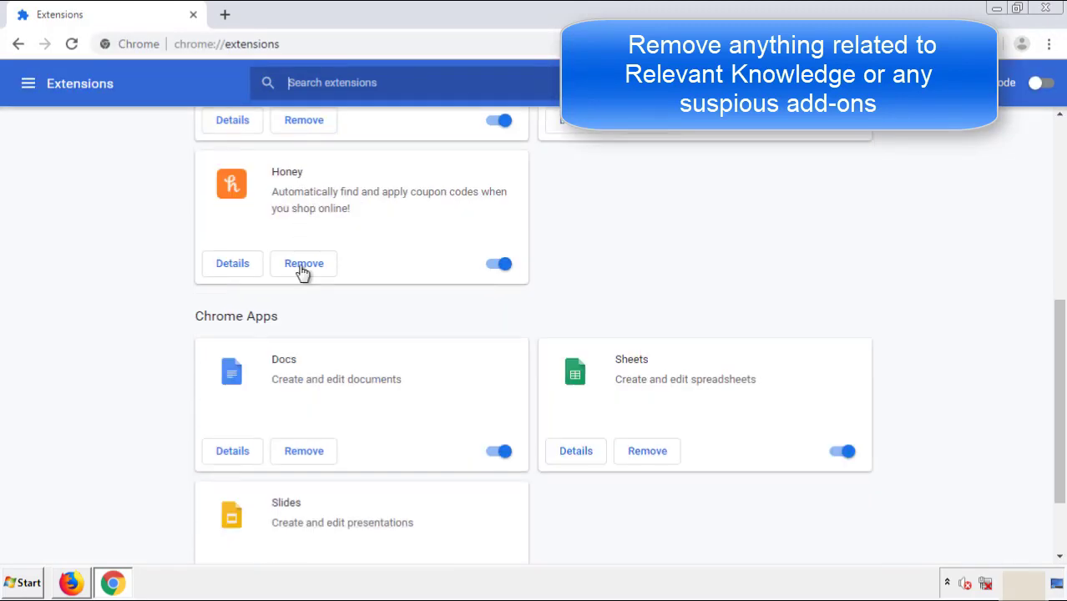
{"action": "scroll", "coordinate": [405, 305], "scroll_direction": "up", "scroll_amount": 7}
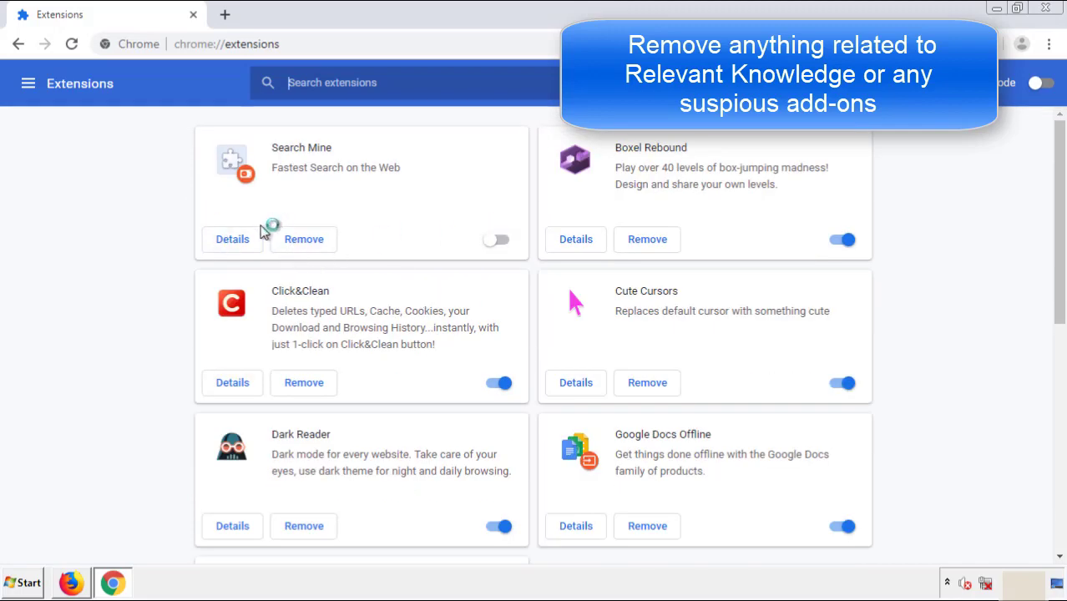
{"action": "left_click", "coordinate": [303, 242]}
{"action": "left_click", "coordinate": [589, 135]}
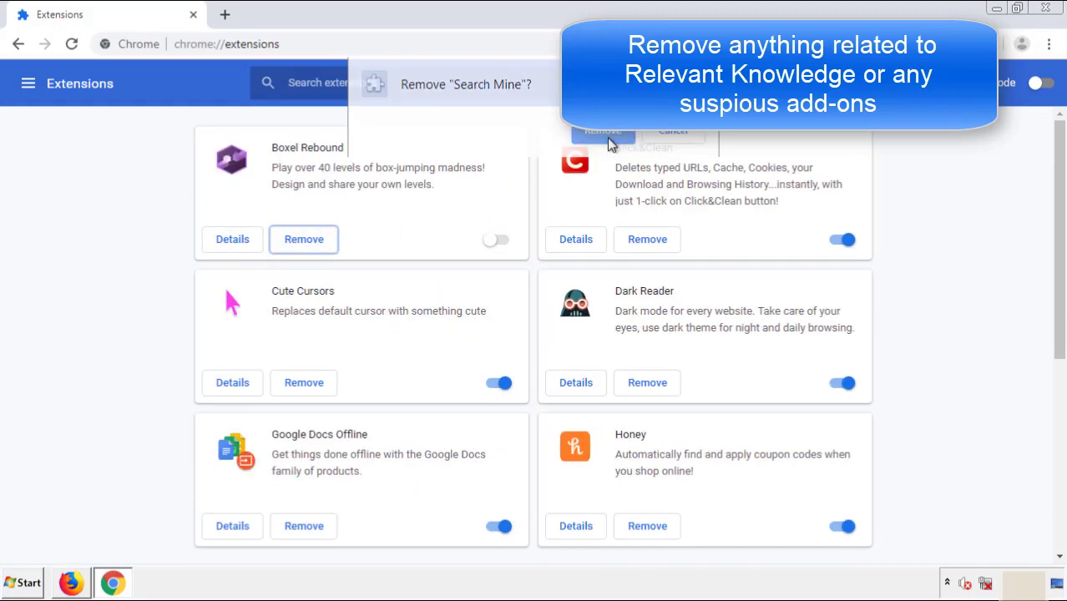
{"action": "left_click", "coordinate": [1056, 13]}
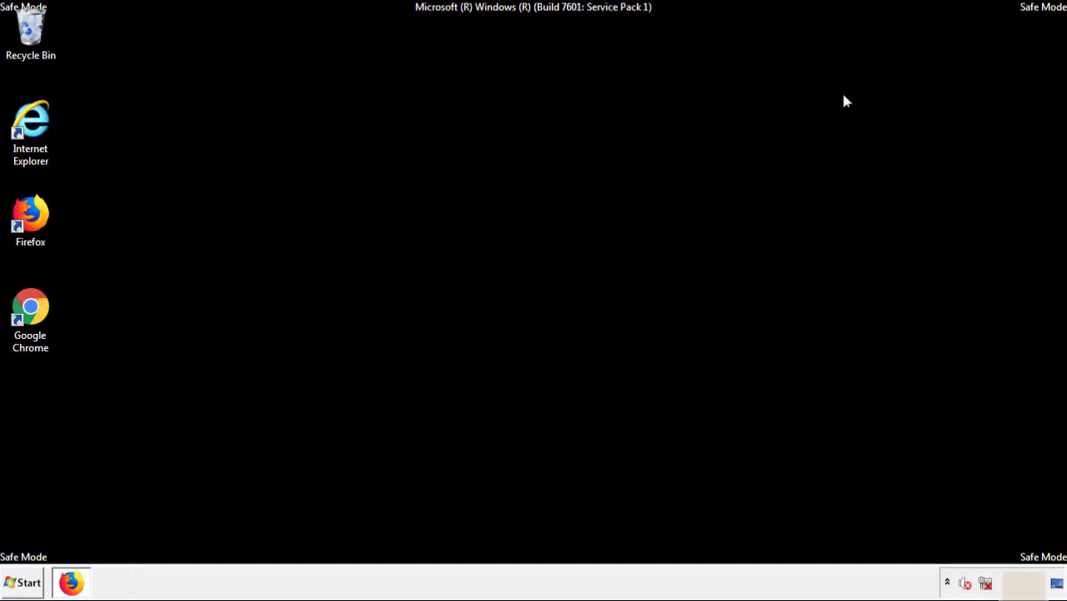
Show the Start menu's Shut down options, including Restart
{"action": "left_click", "coordinate": [32, 585]}
{"action": "left_click", "coordinate": [289, 547]}
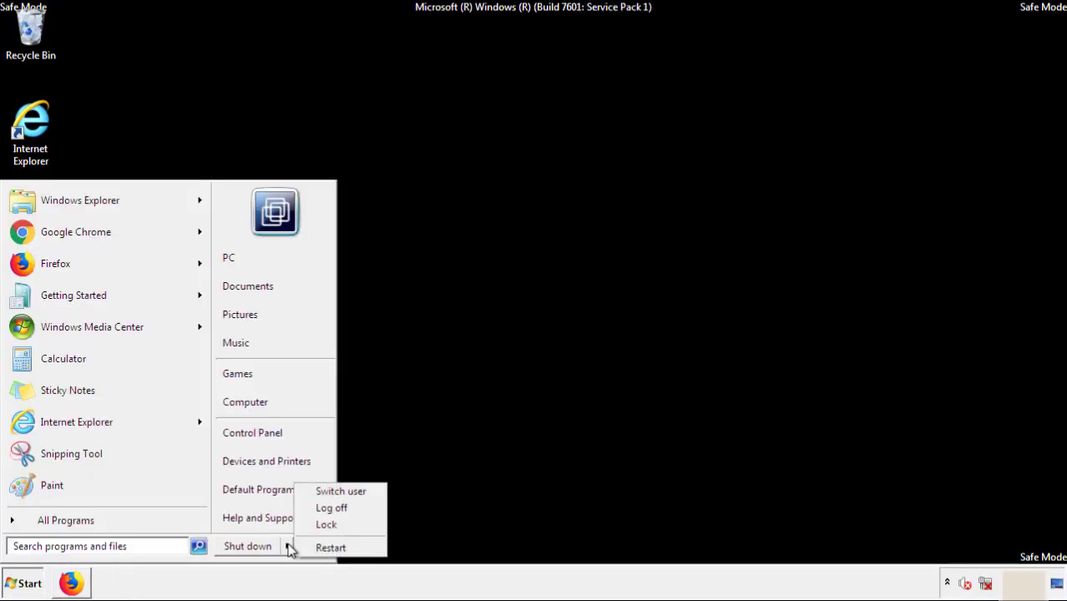